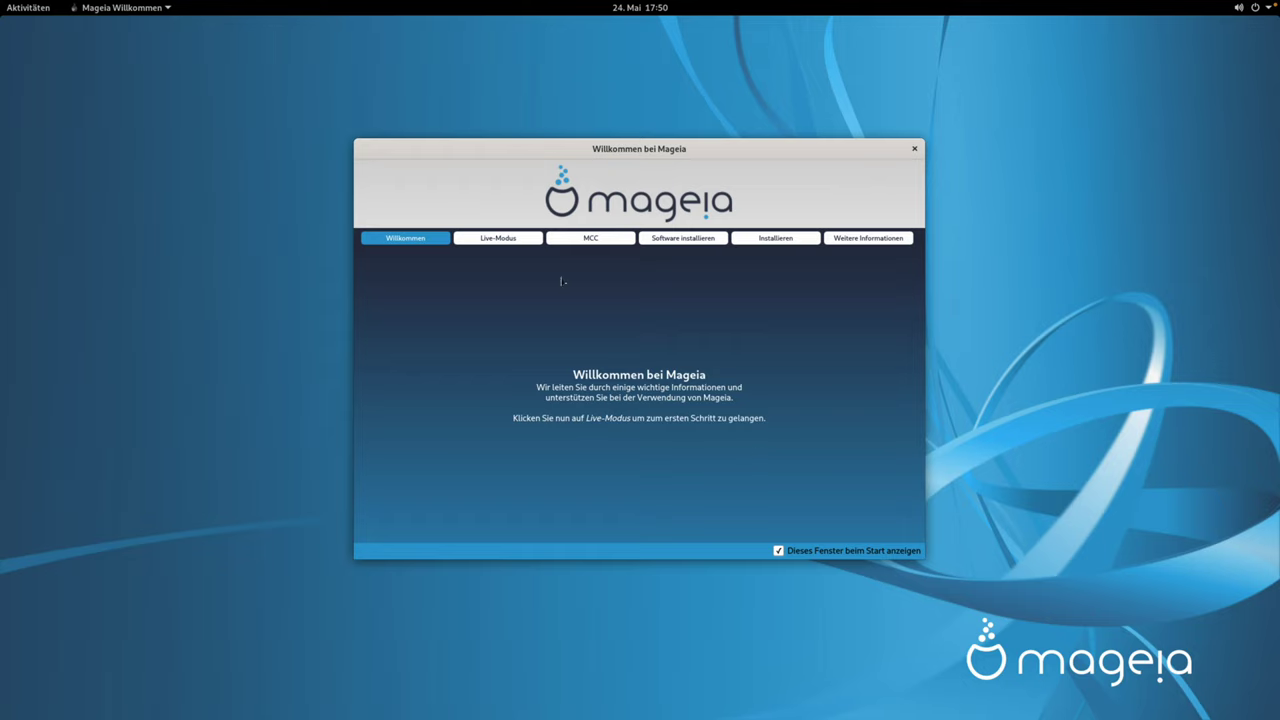
- Page through the Live-Modus and MCC sections to the Software installieren page with RPMdrake and Dnfdragora
left_click(505, 240)
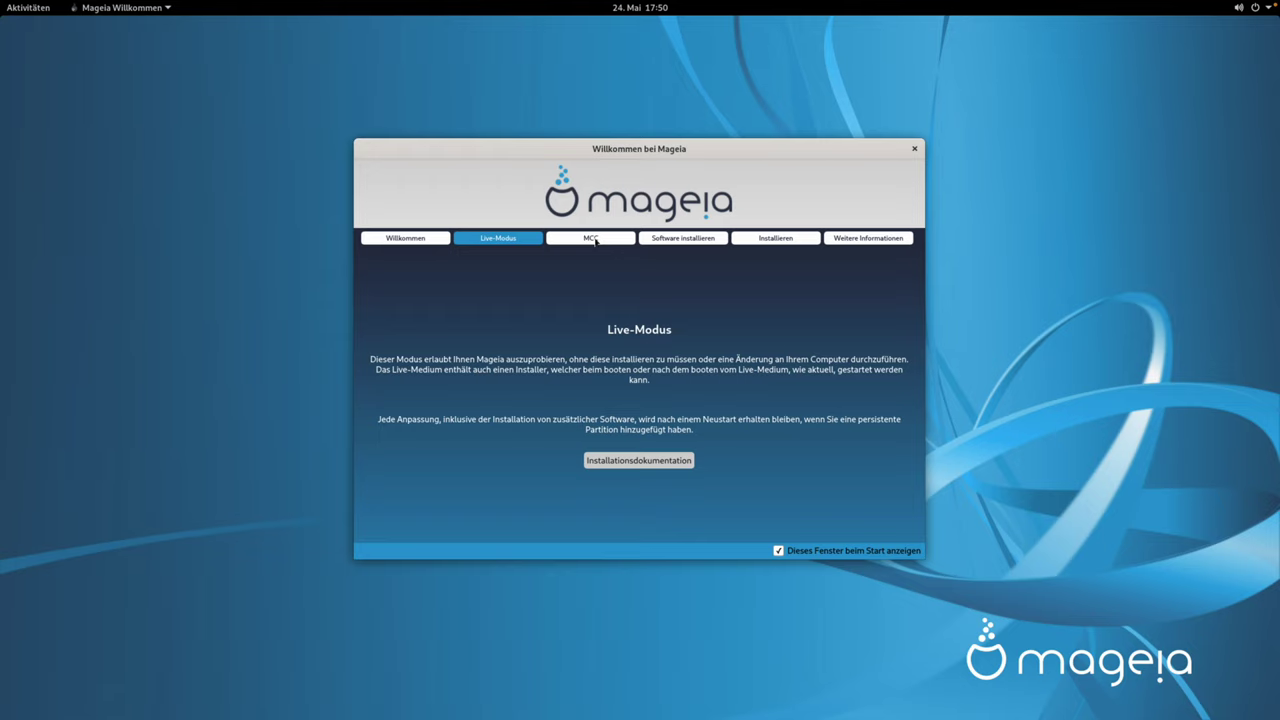
left_click(595, 241)
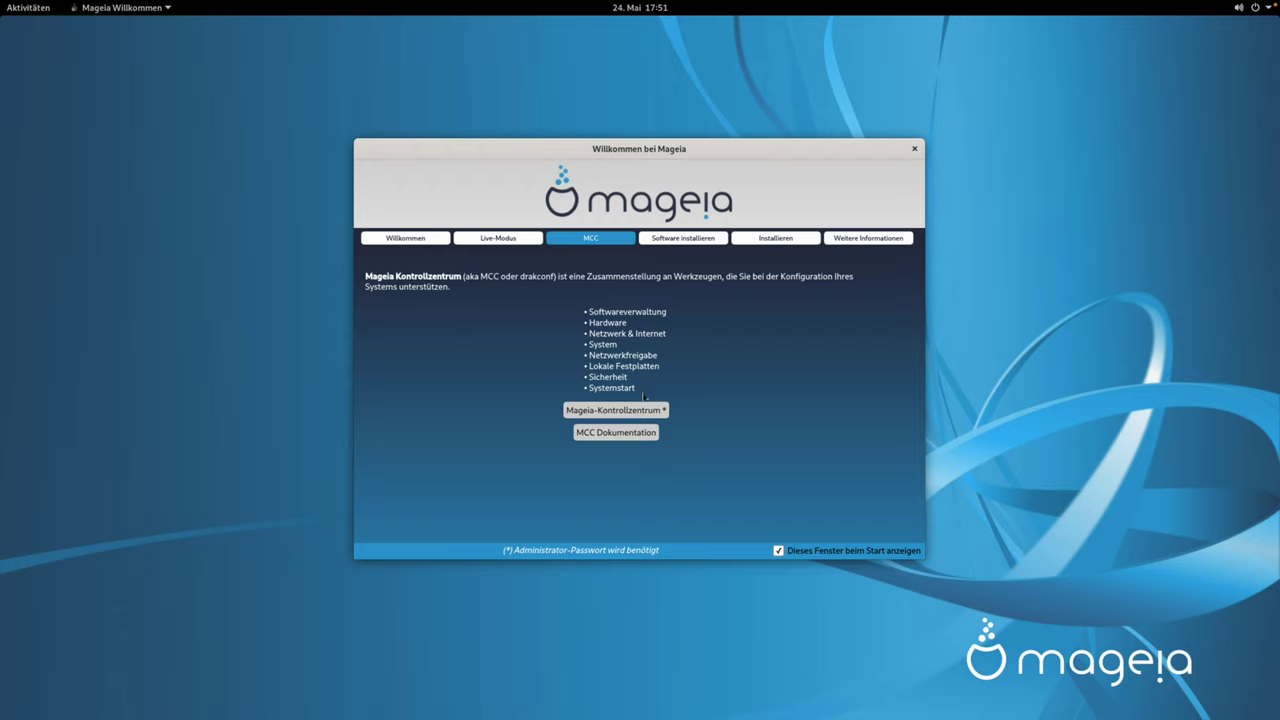
left_click(682, 239)
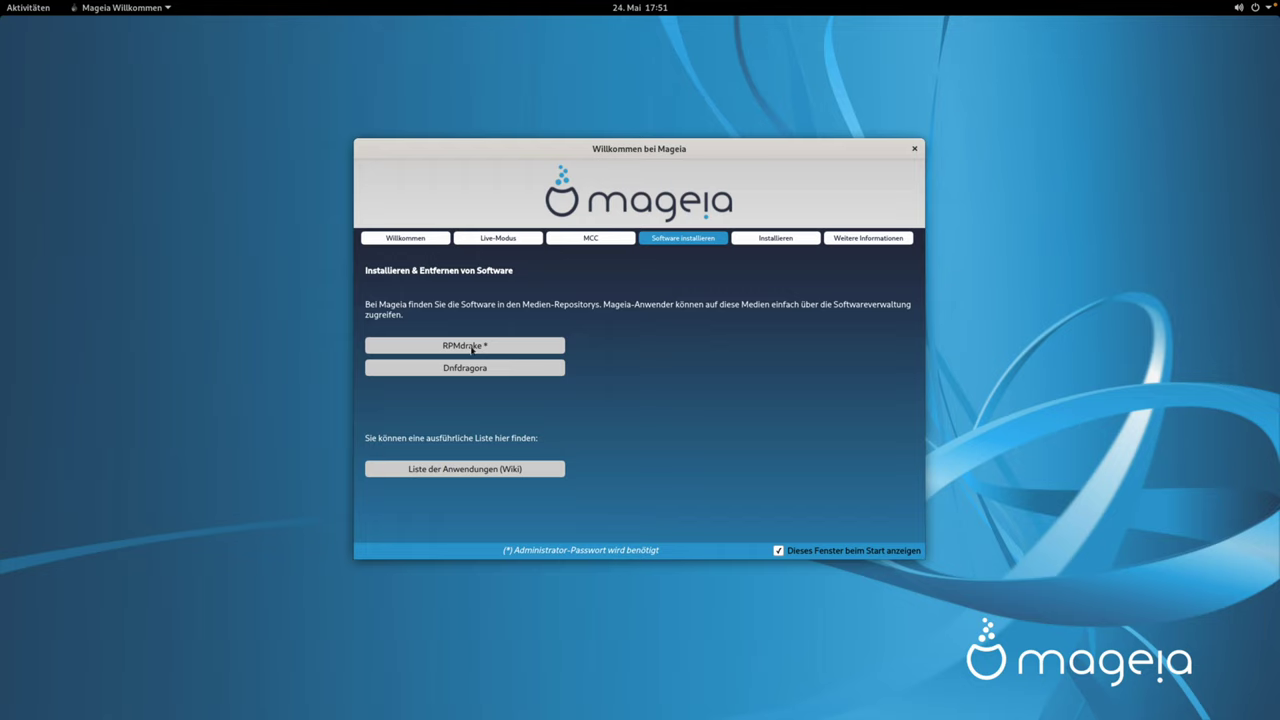
- View the Installieren and Weitere Informationen pages, then close Mageia Willkommen
left_click(797, 241)
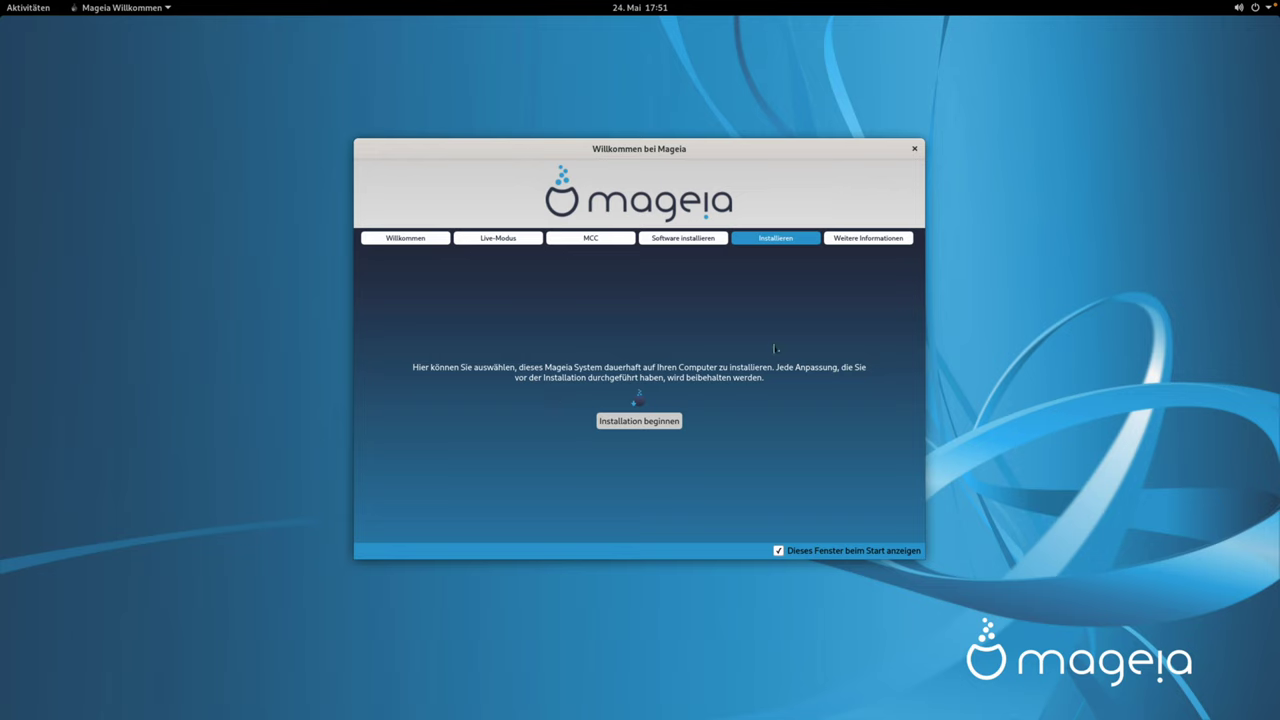
left_click(875, 239)
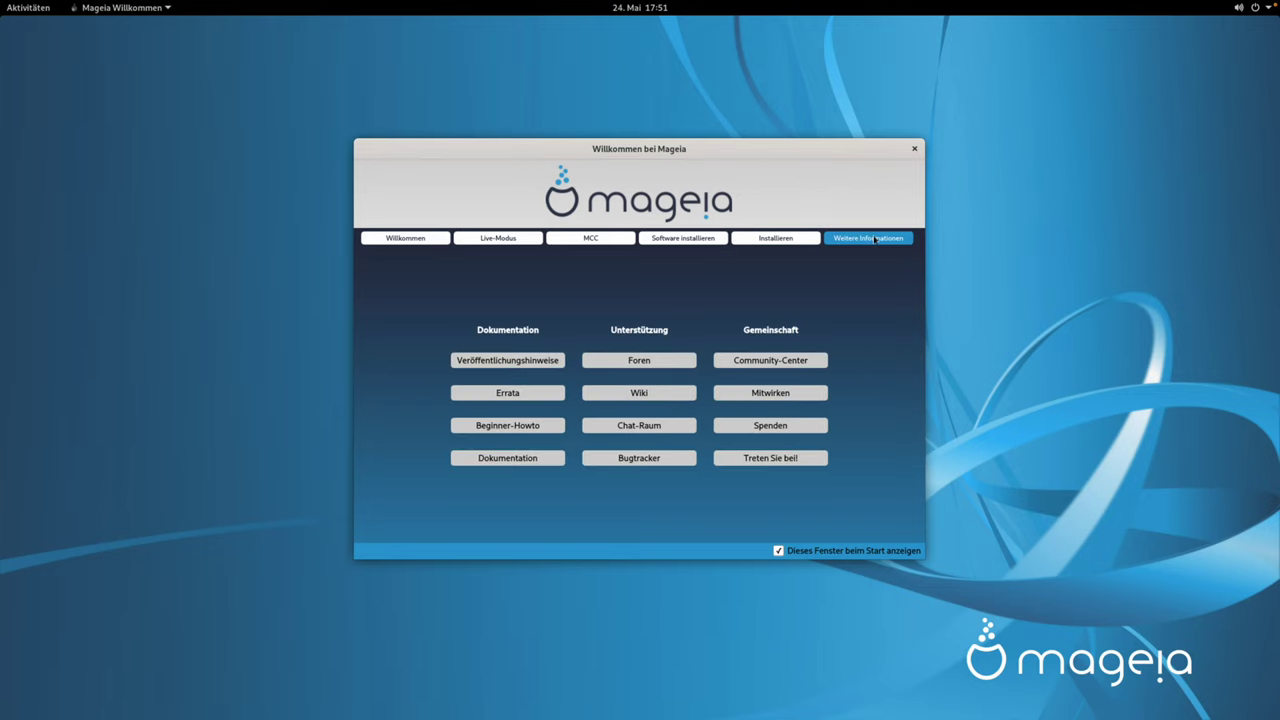
left_click(913, 150)
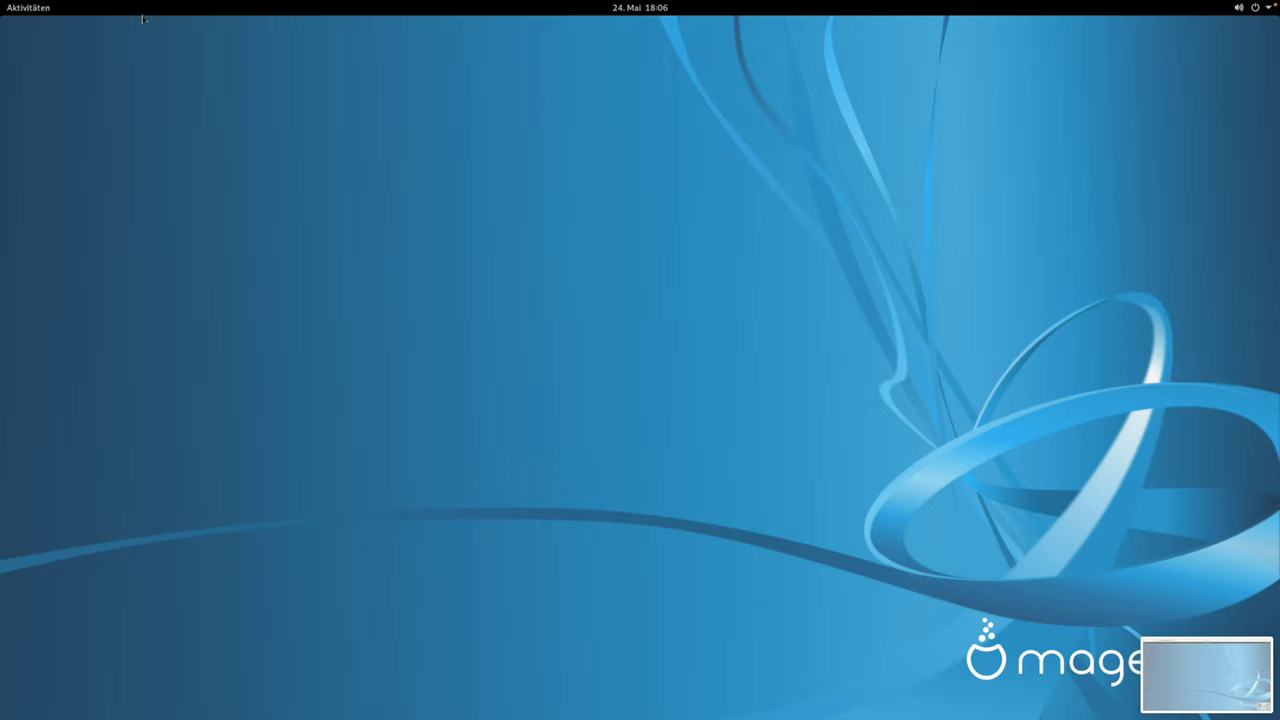
- Show the Aktivitäten overview and its grid of installed apps like 2048 and AisleRiot Solitaire
left_click(36, 12)
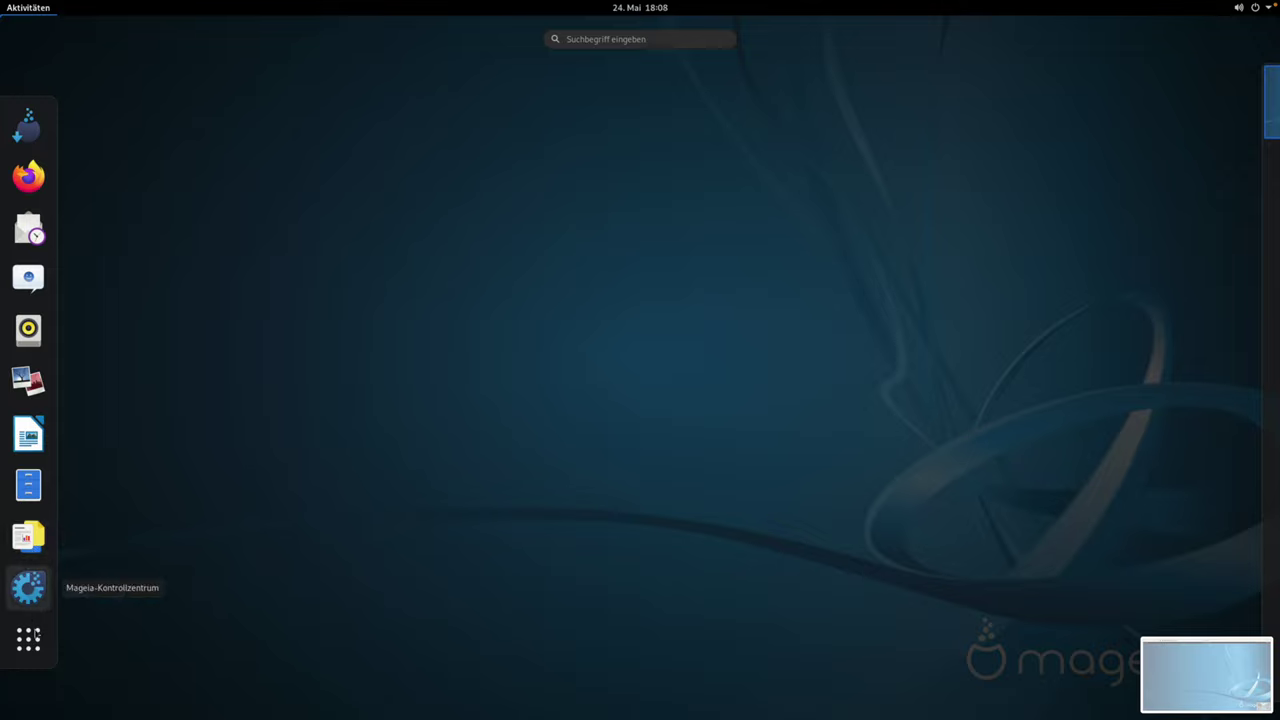
left_click(30, 640)
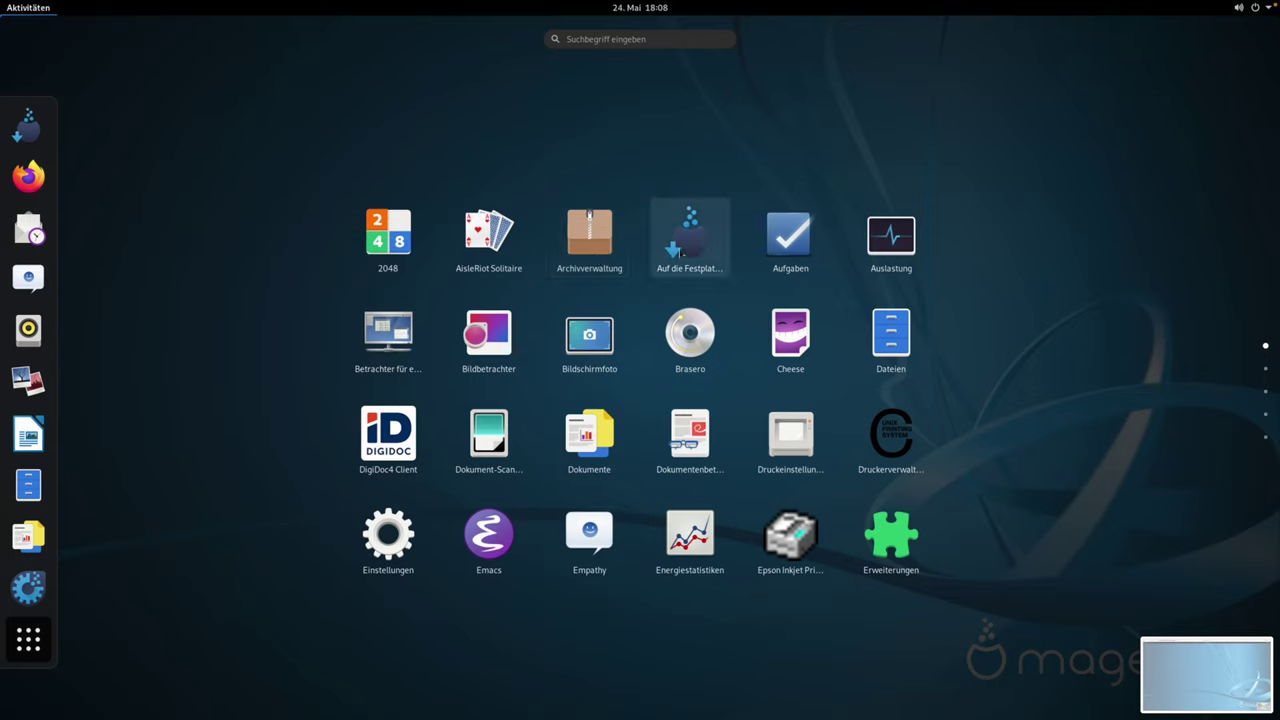
- In Aufgaben, create a new list named 'einkaufen'
left_click(808, 230)
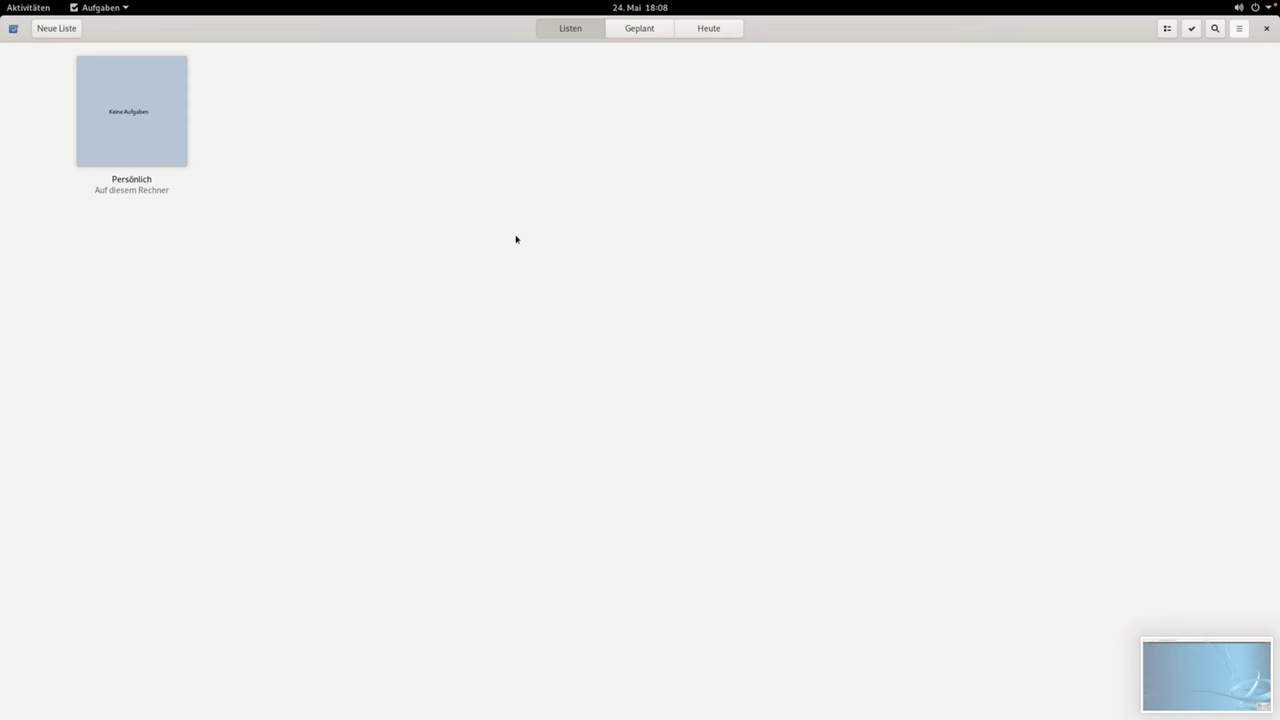
left_click(60, 31)
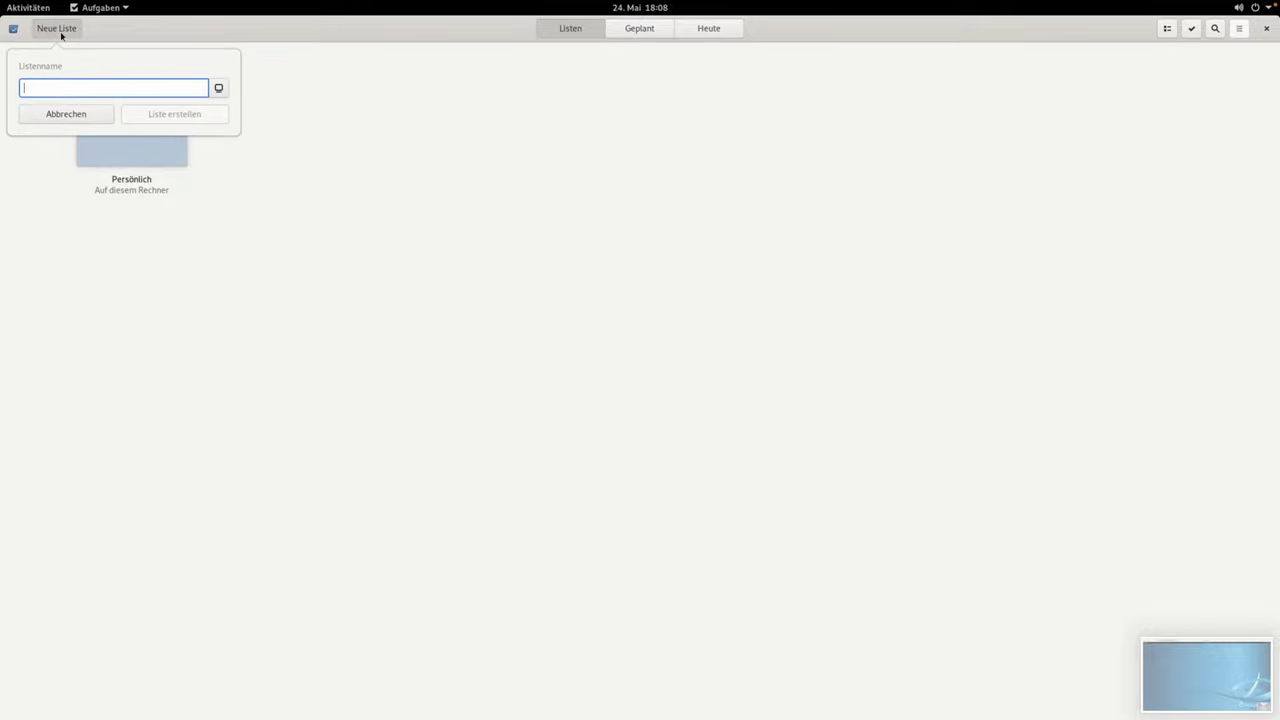
type("einkaufen")
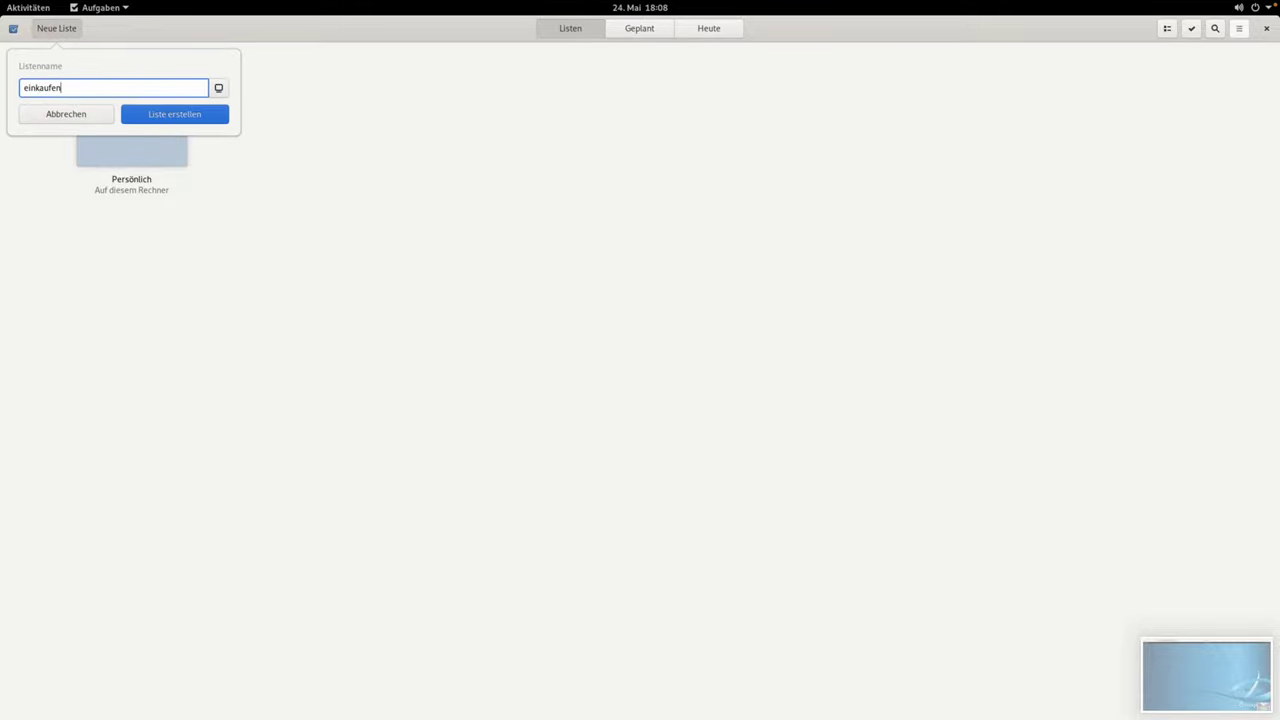
left_click(168, 114)
- Add the tasks 'milch' and 'butter' to einkaufen and return to the lists overview
left_click(171, 120)
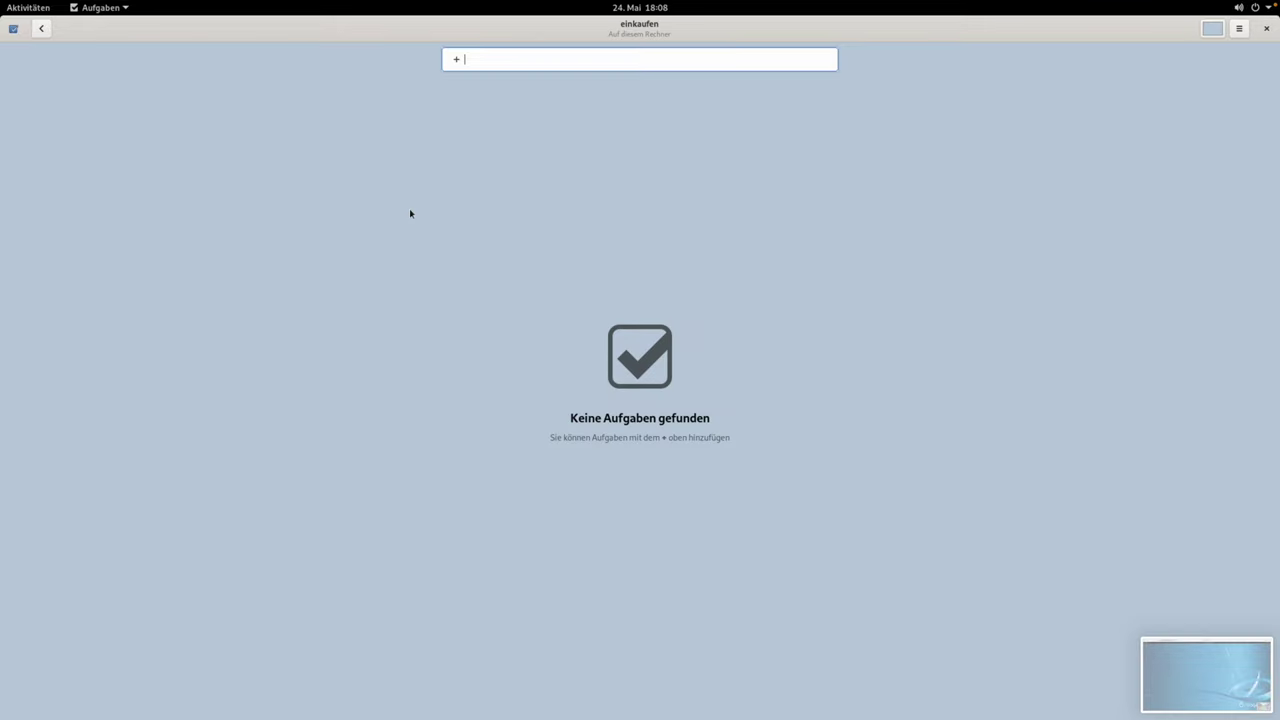
type("milch")
key("Return")
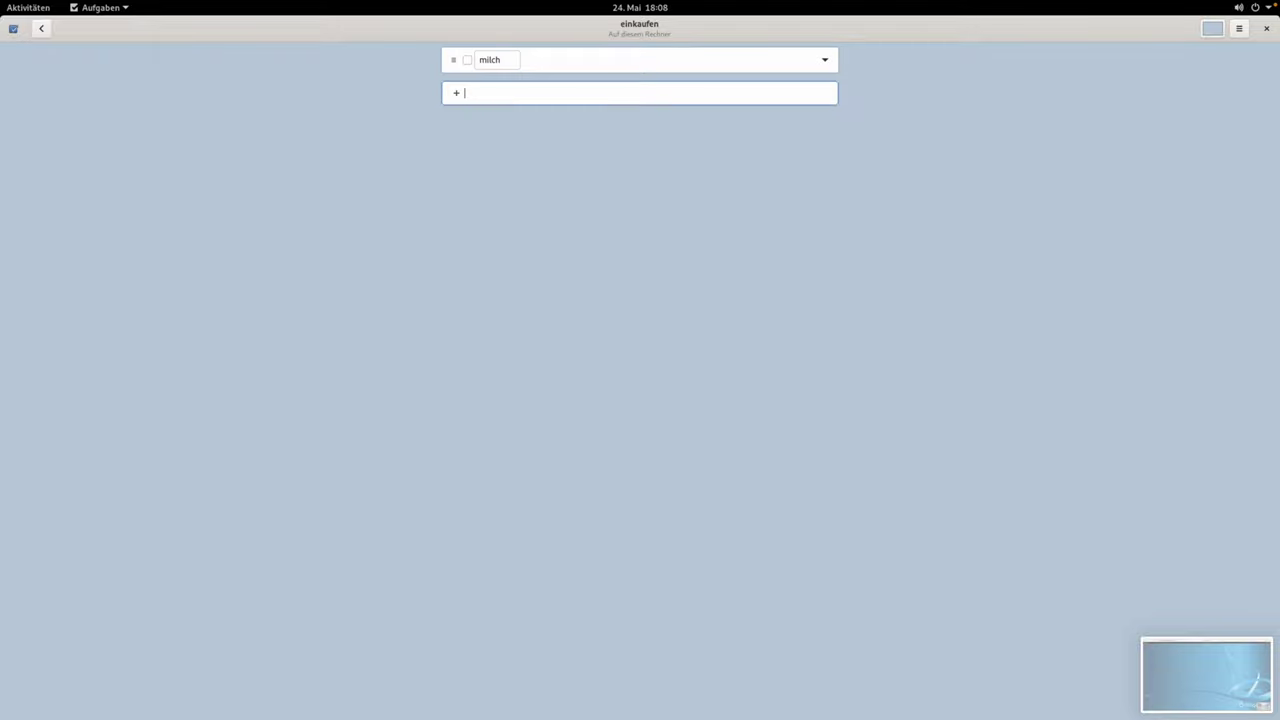
type("butter")
key("Return")
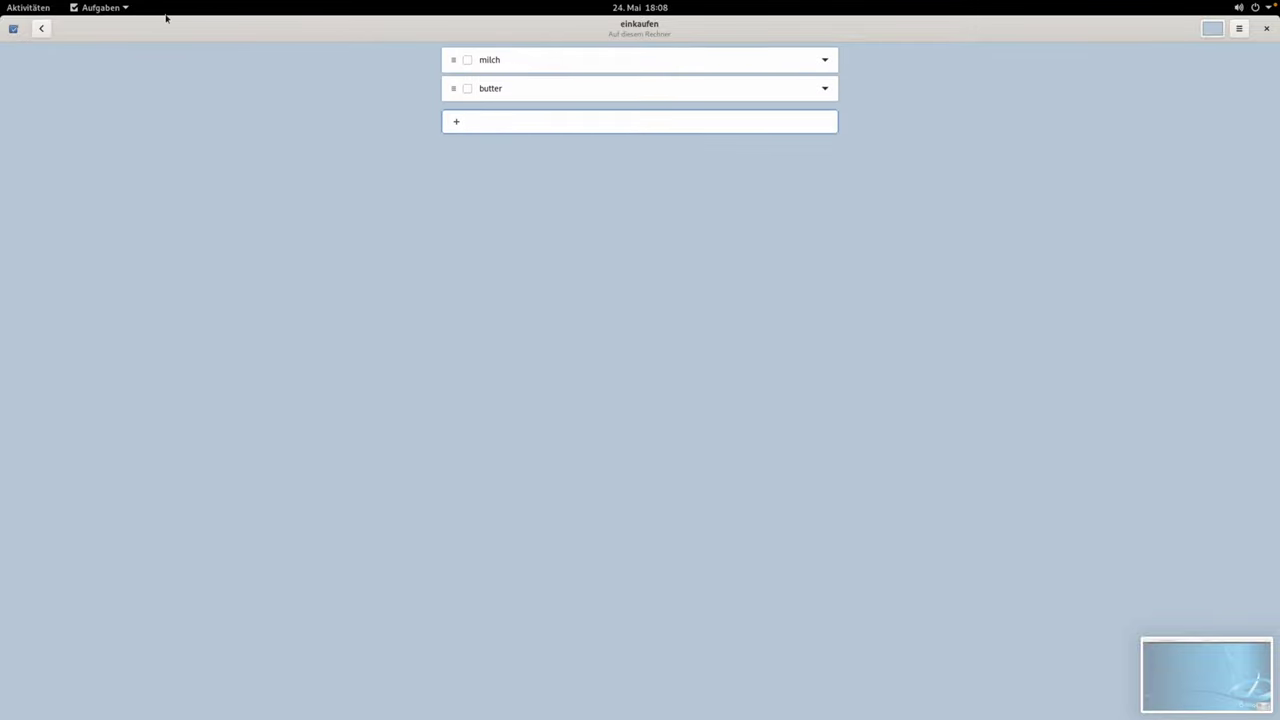
left_click(41, 29)
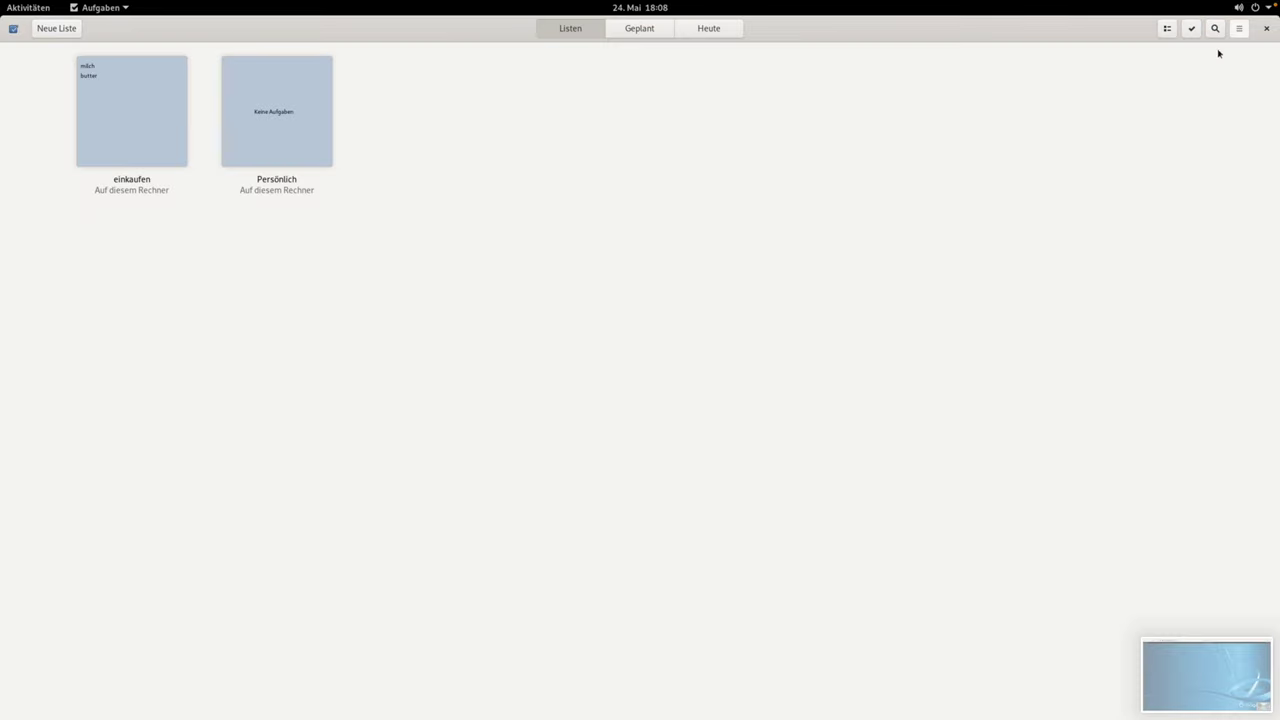
- Close the task manager and launch Cheese from the full application grid
left_click(1275, 31)
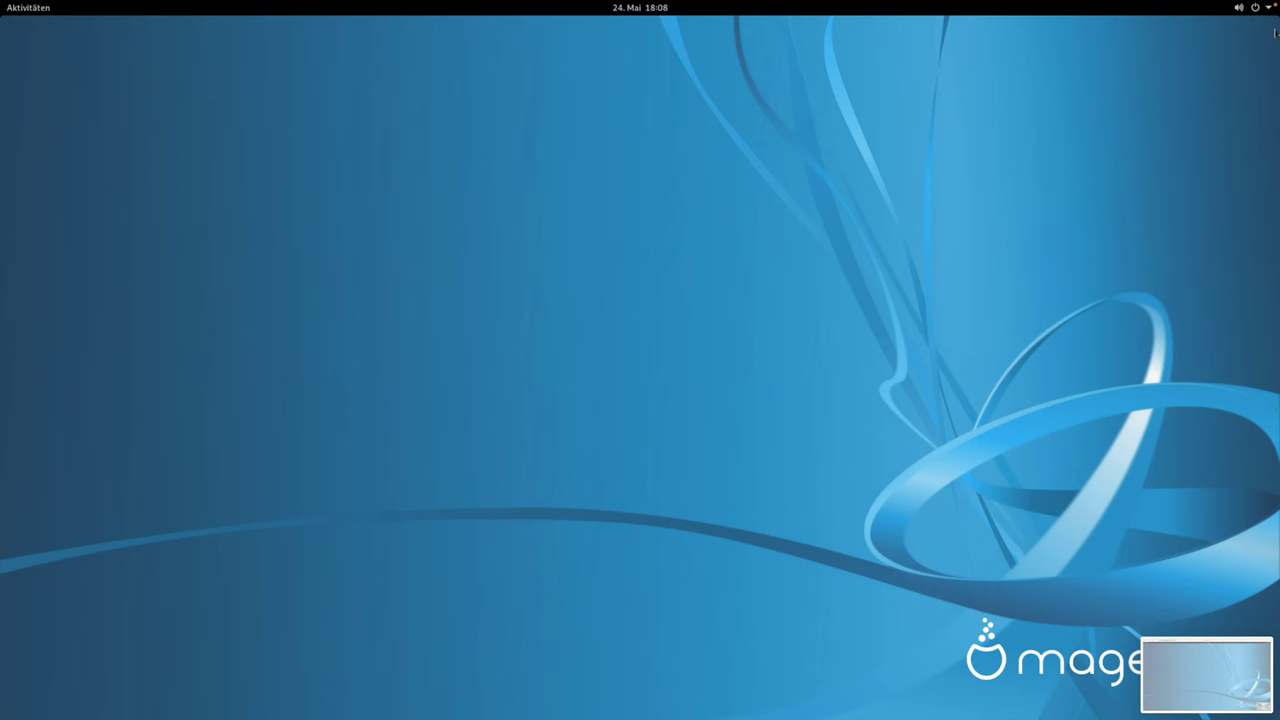
left_click(37, 10)
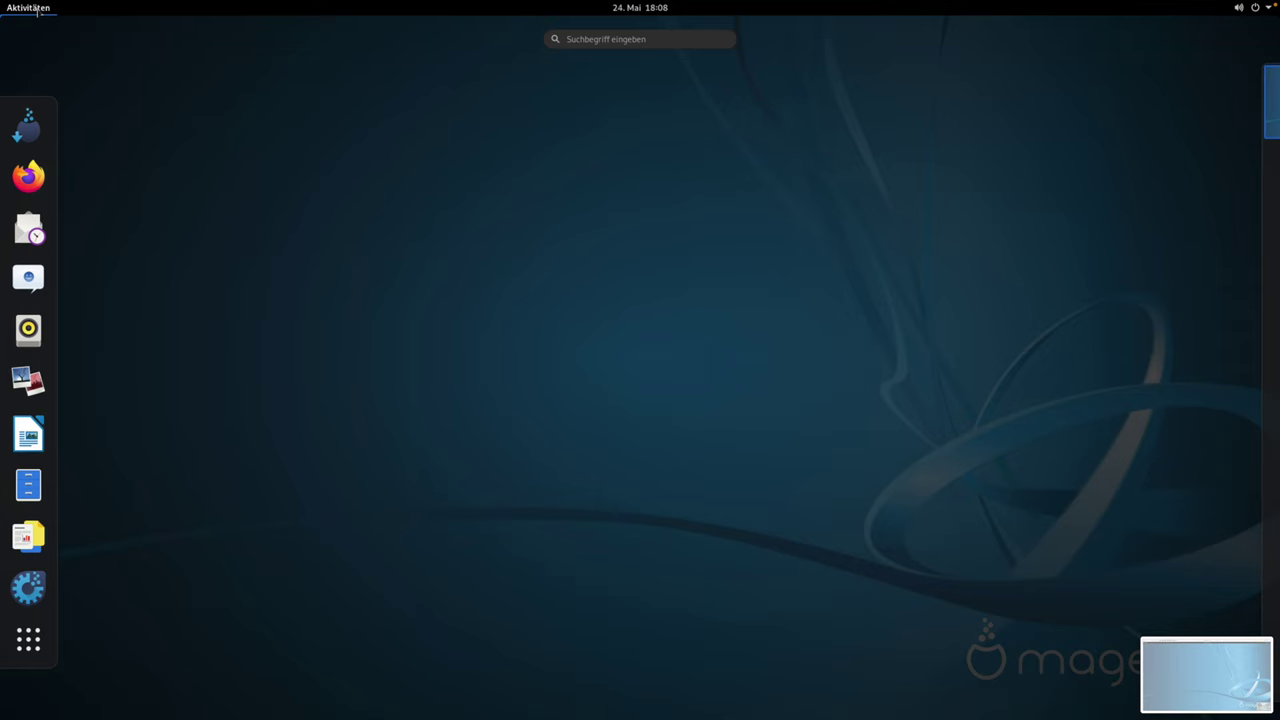
left_click(28, 638)
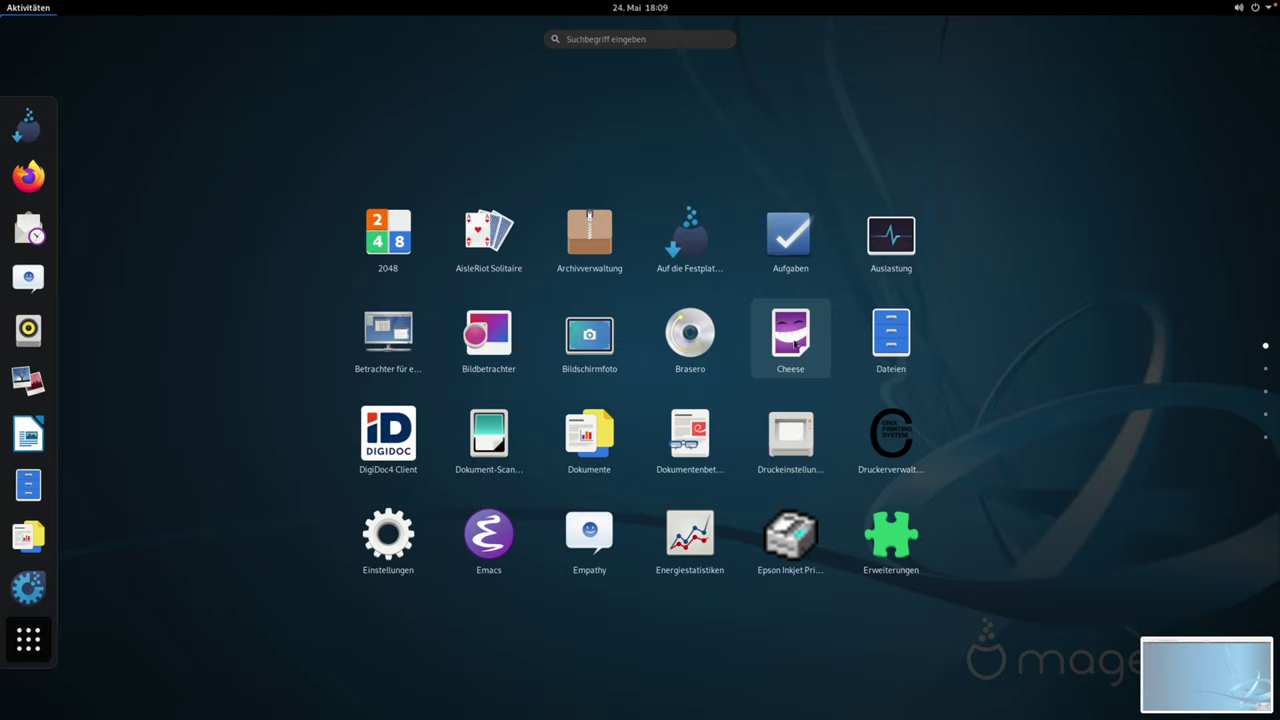
left_click(795, 343)
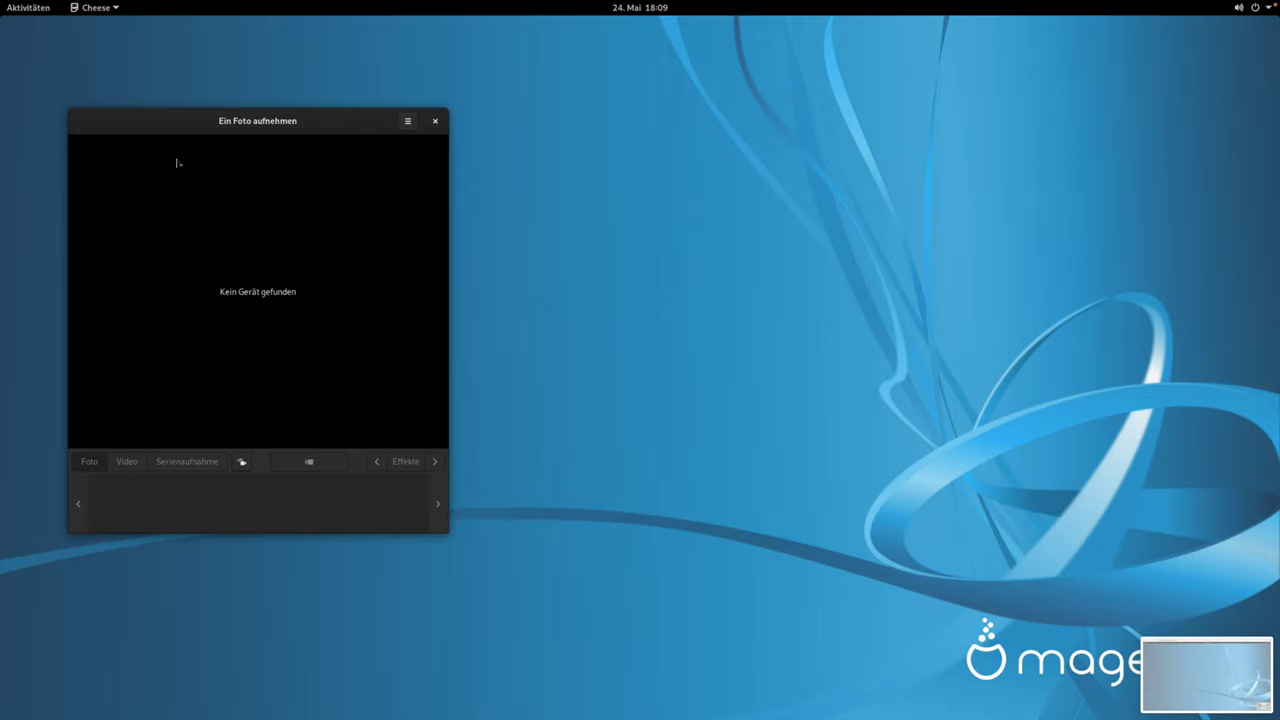
- With Cheese reporting no camera, bring the full application grid back up
left_click(22, 7)
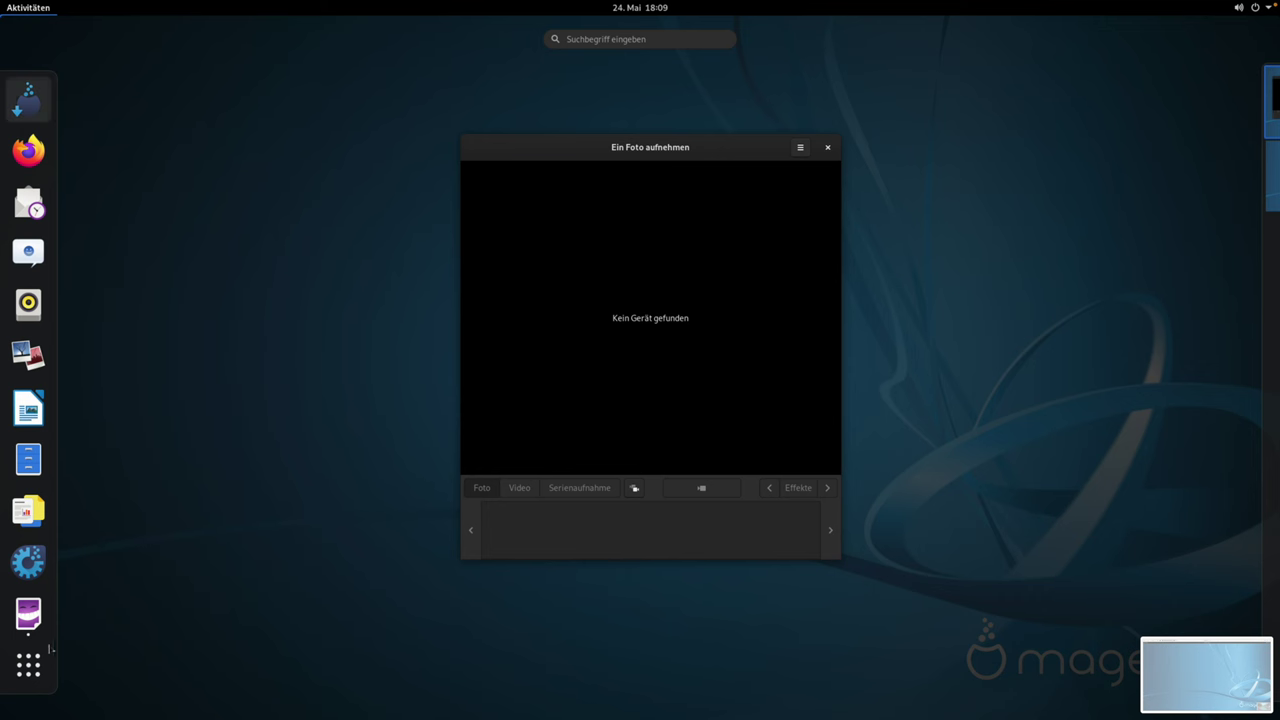
left_click(44, 668)
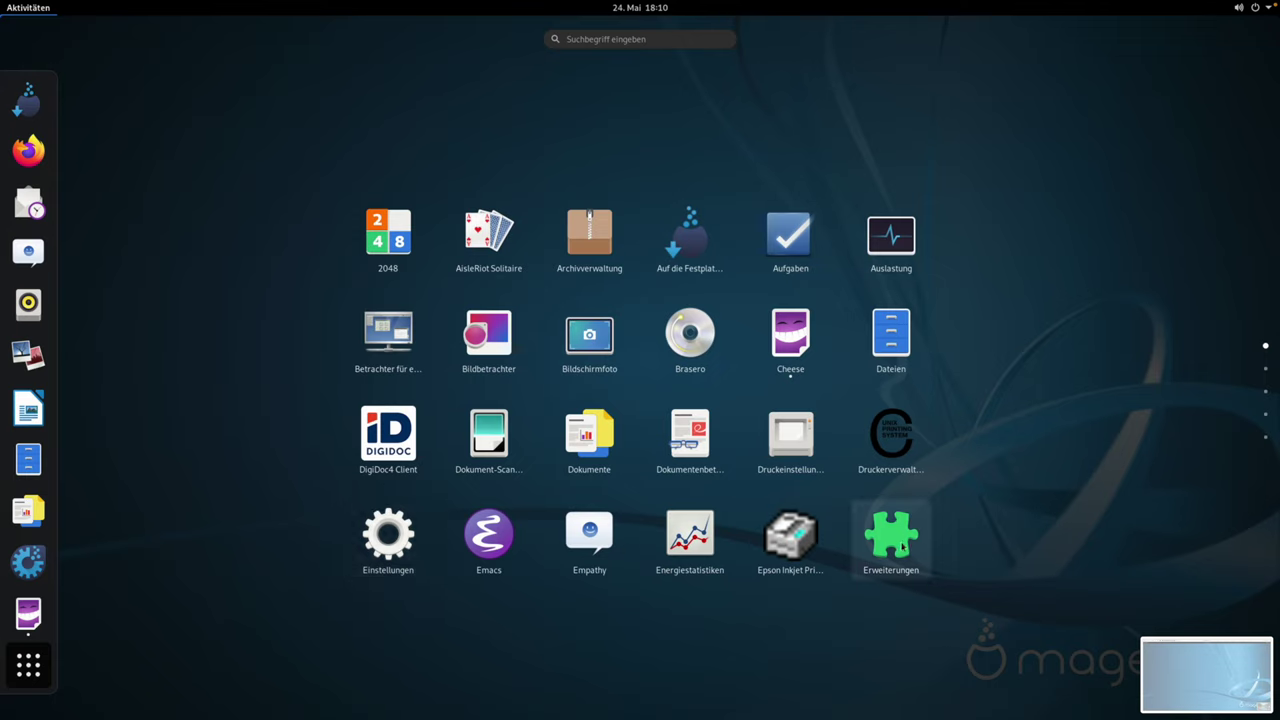
- Browse the application grid pages and launch the Pan newsreader
scroll(1264, 362, "down", 4)
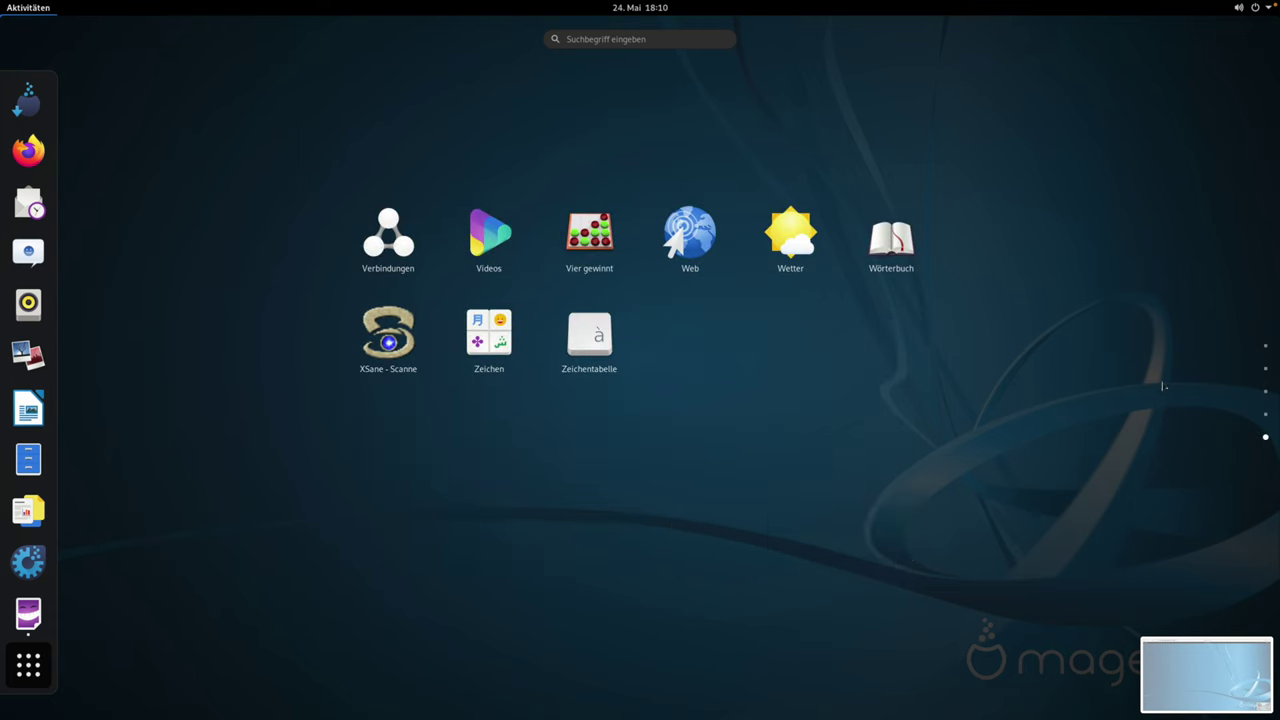
left_click(1265, 369)
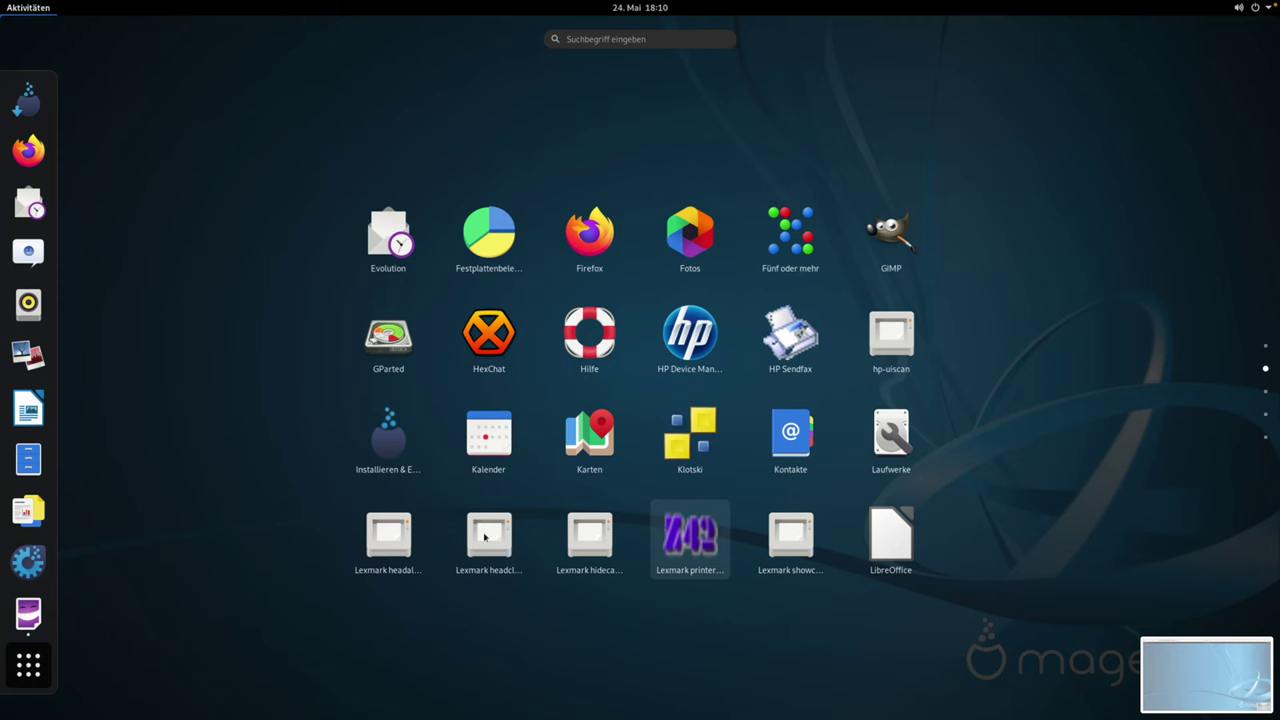
scroll(1124, 452, "down", 1)
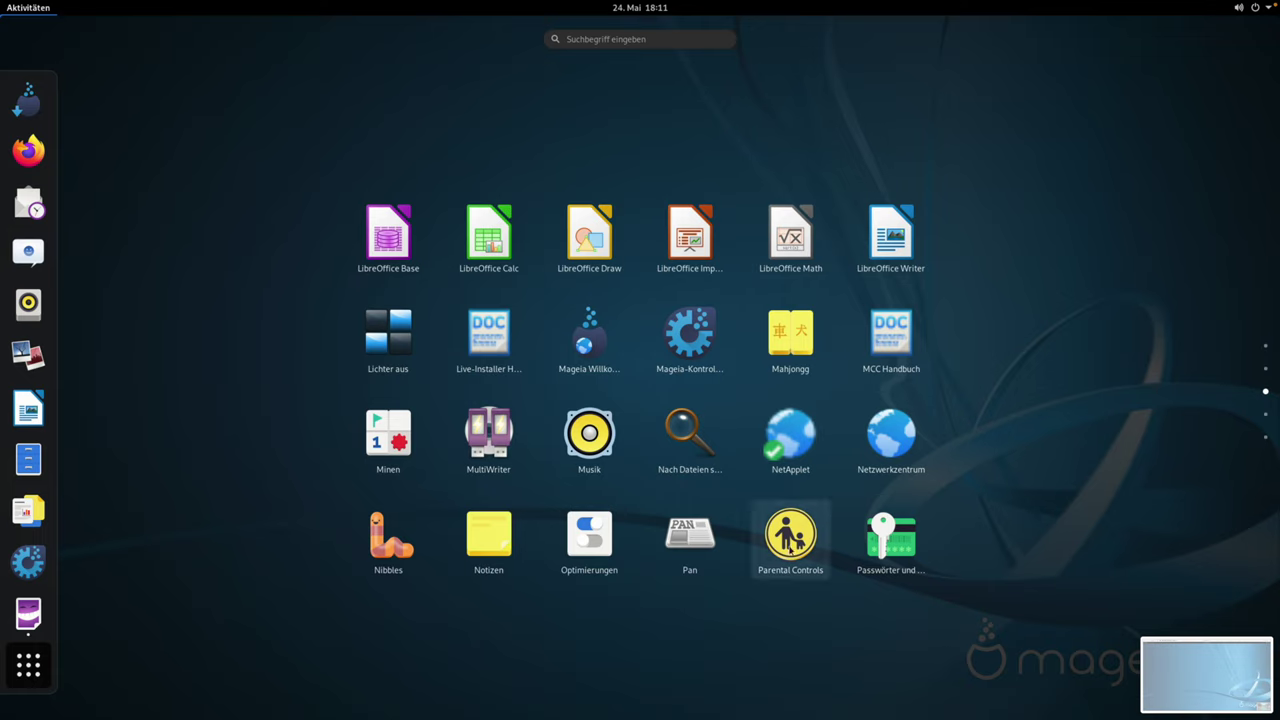
left_click(707, 541)
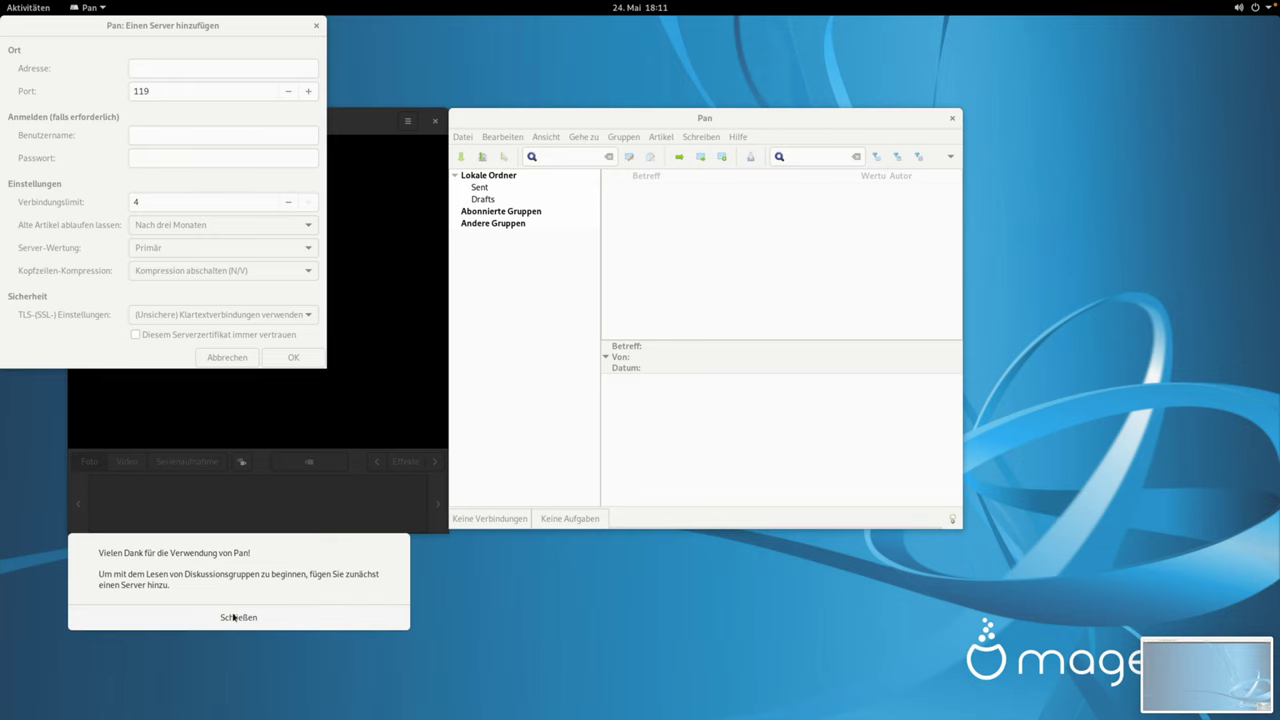
- Dismiss Pan's welcome message and cancel adding a news server, then show open windows
left_click(233, 617)
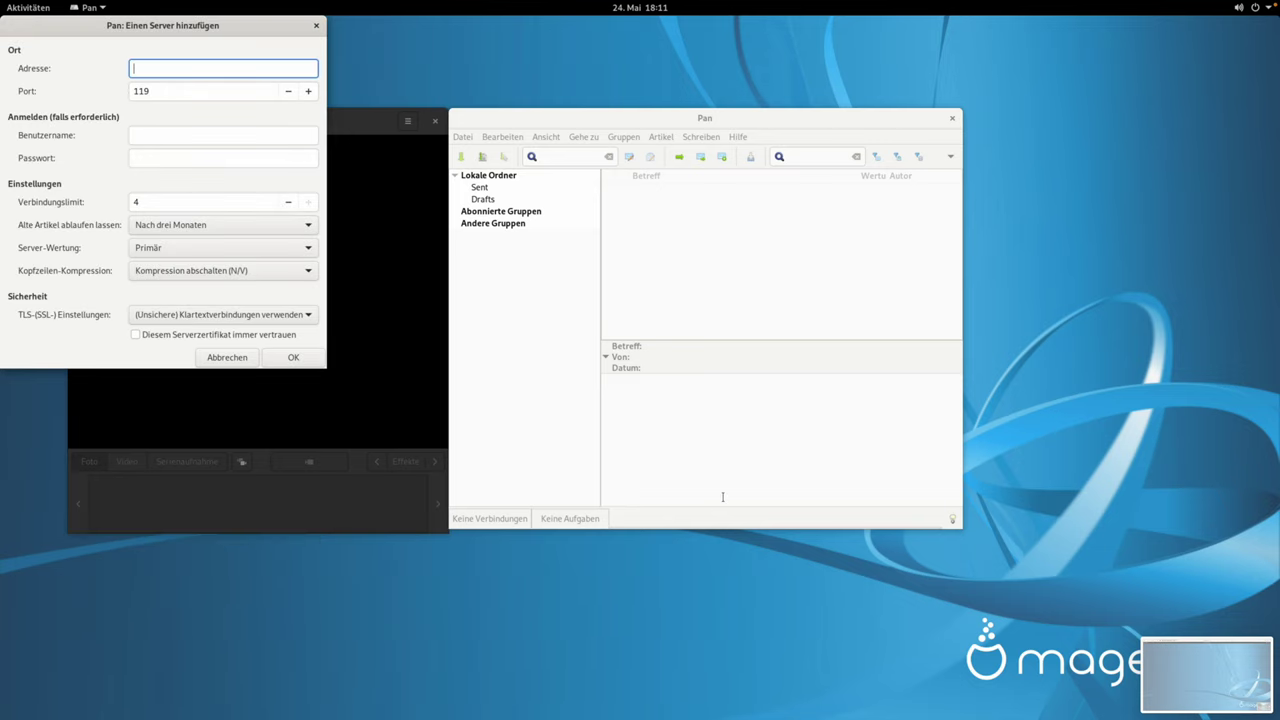
left_click(250, 357)
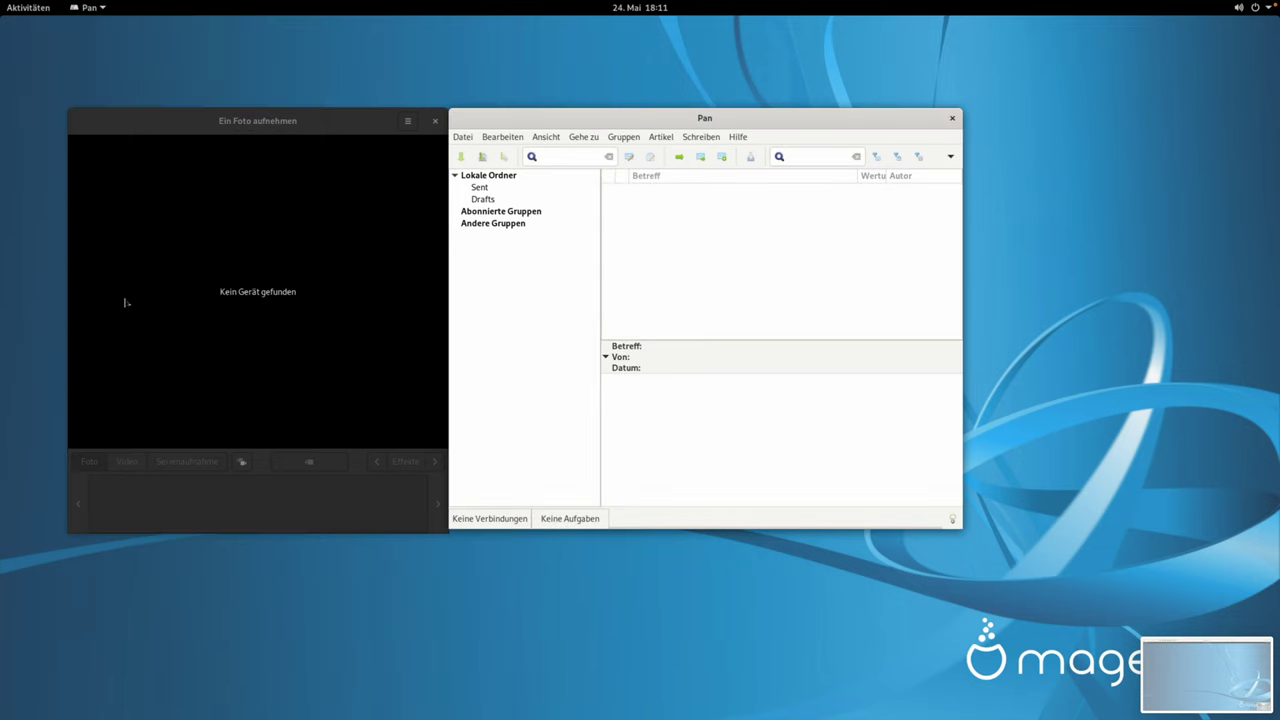
left_click(34, 12)
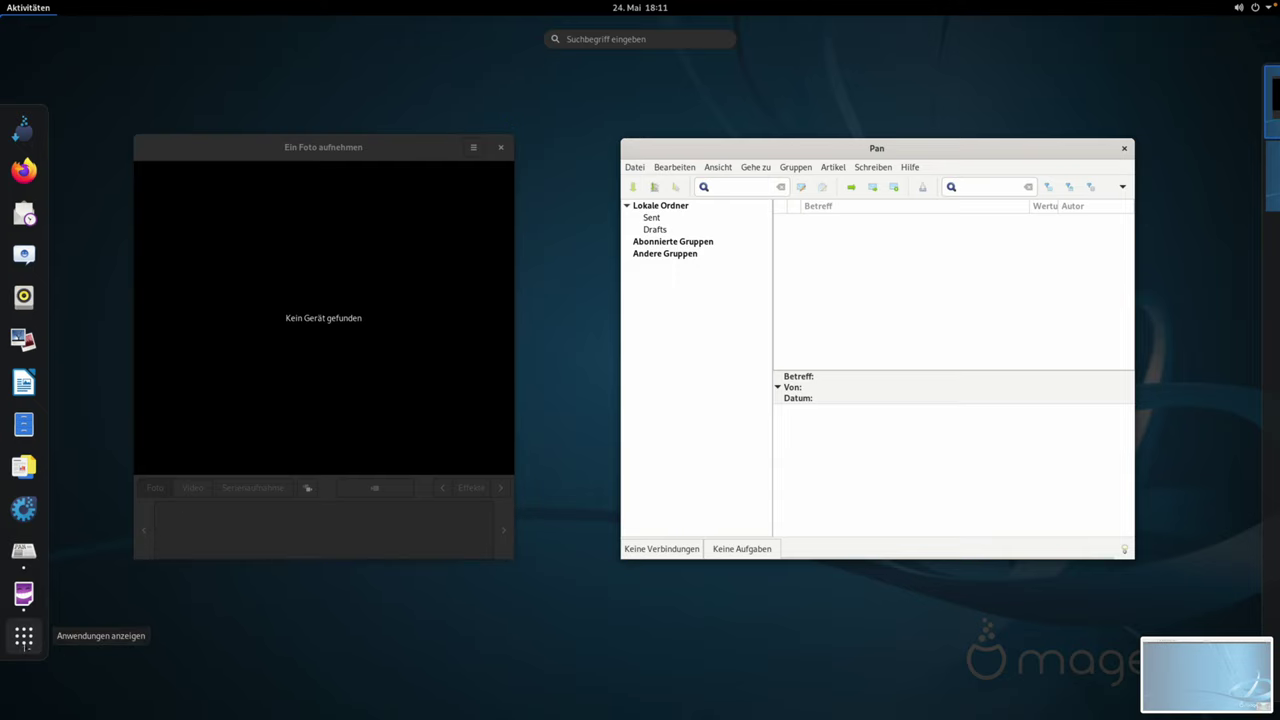
- Page through the app grid to its last page and launch GNOME Web
left_click(24, 636)
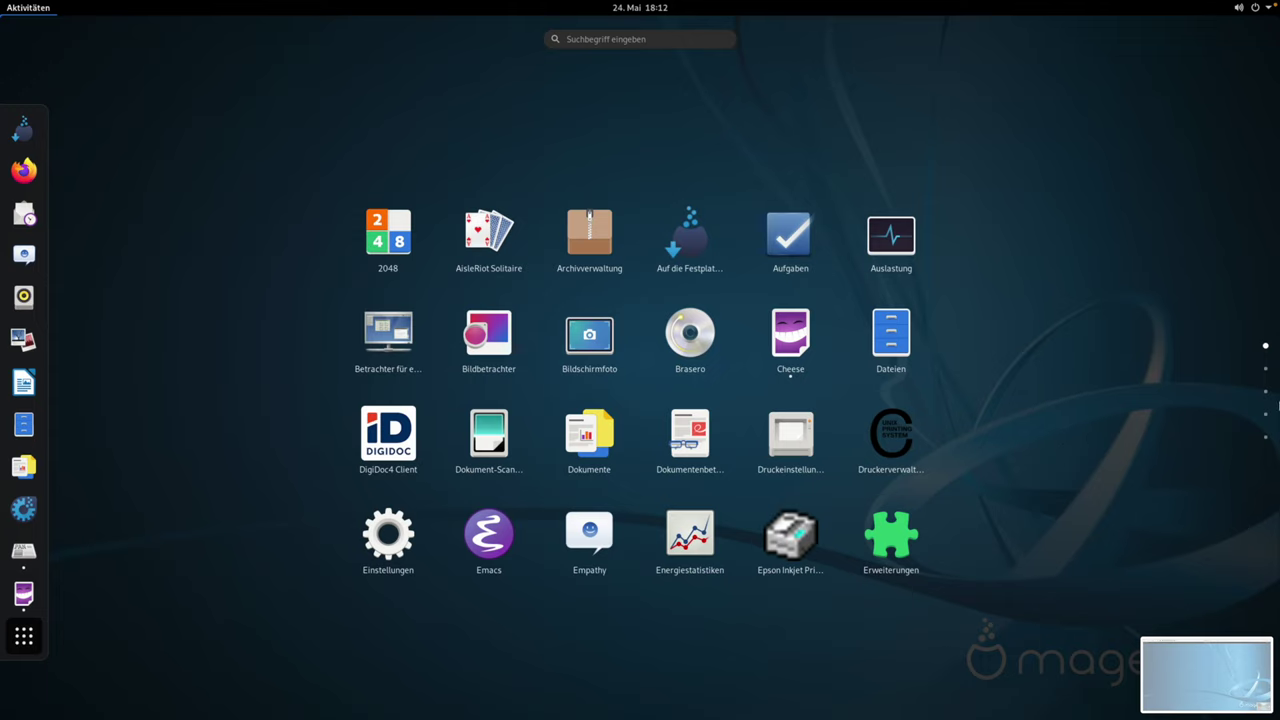
left_click(1265, 415)
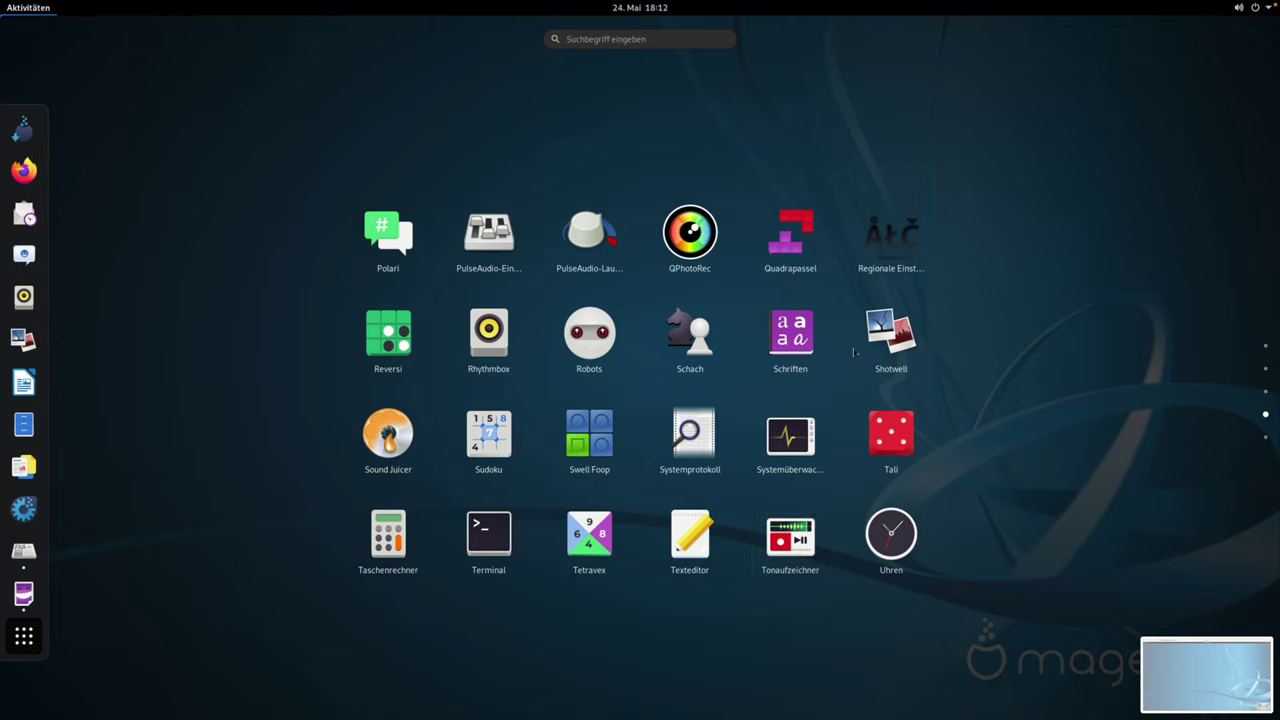
left_click(1265, 441)
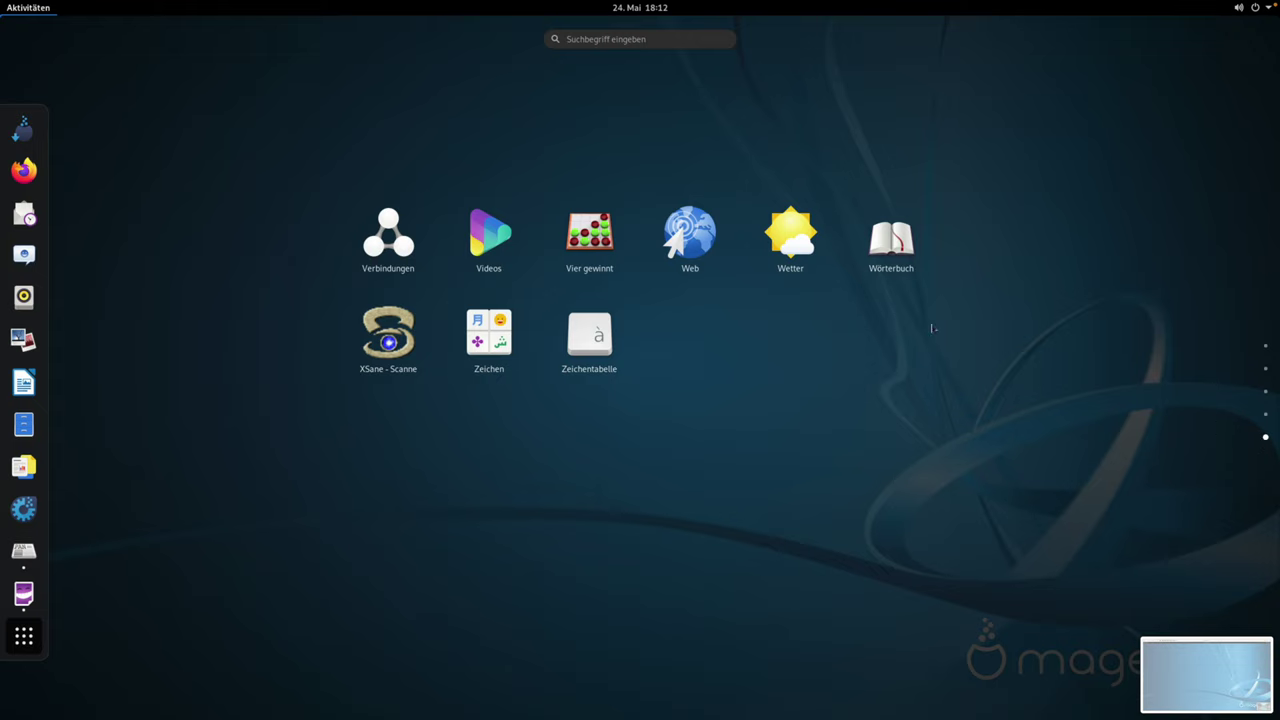
left_click(708, 229)
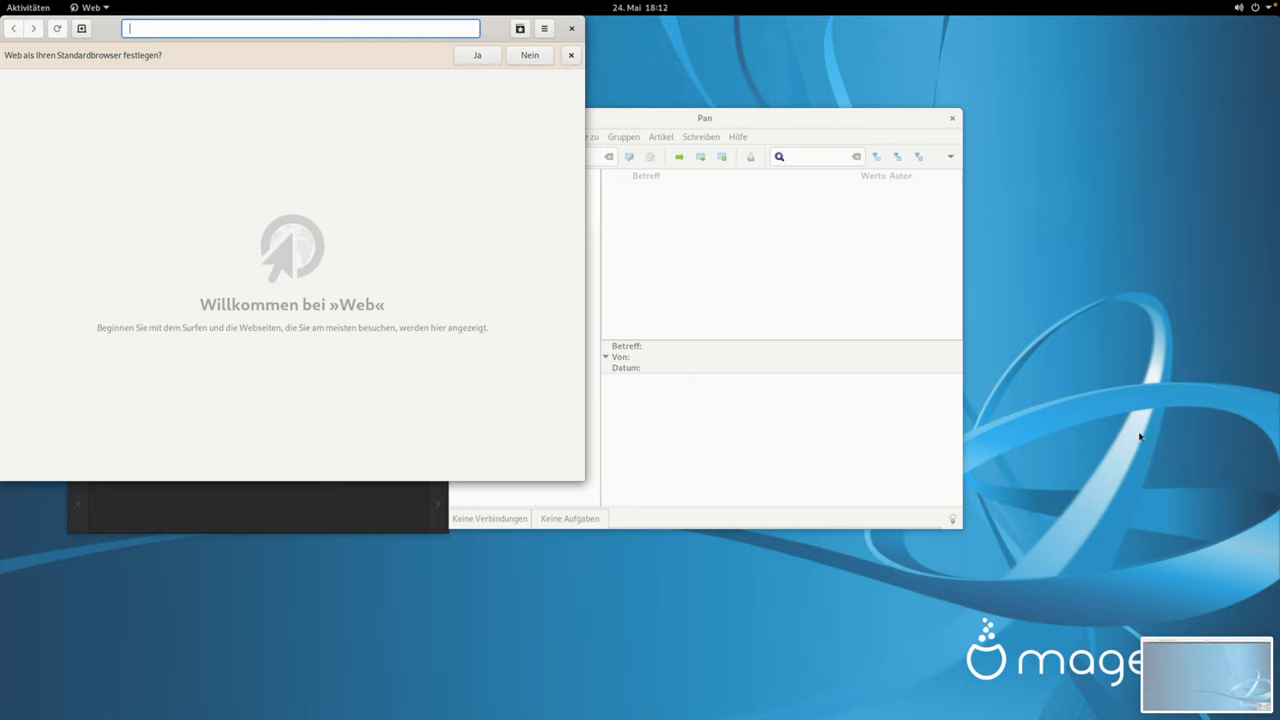
- Return to the app grid's first page and launch GNOME Settings on its Netzwerk page
left_click(28, 7)
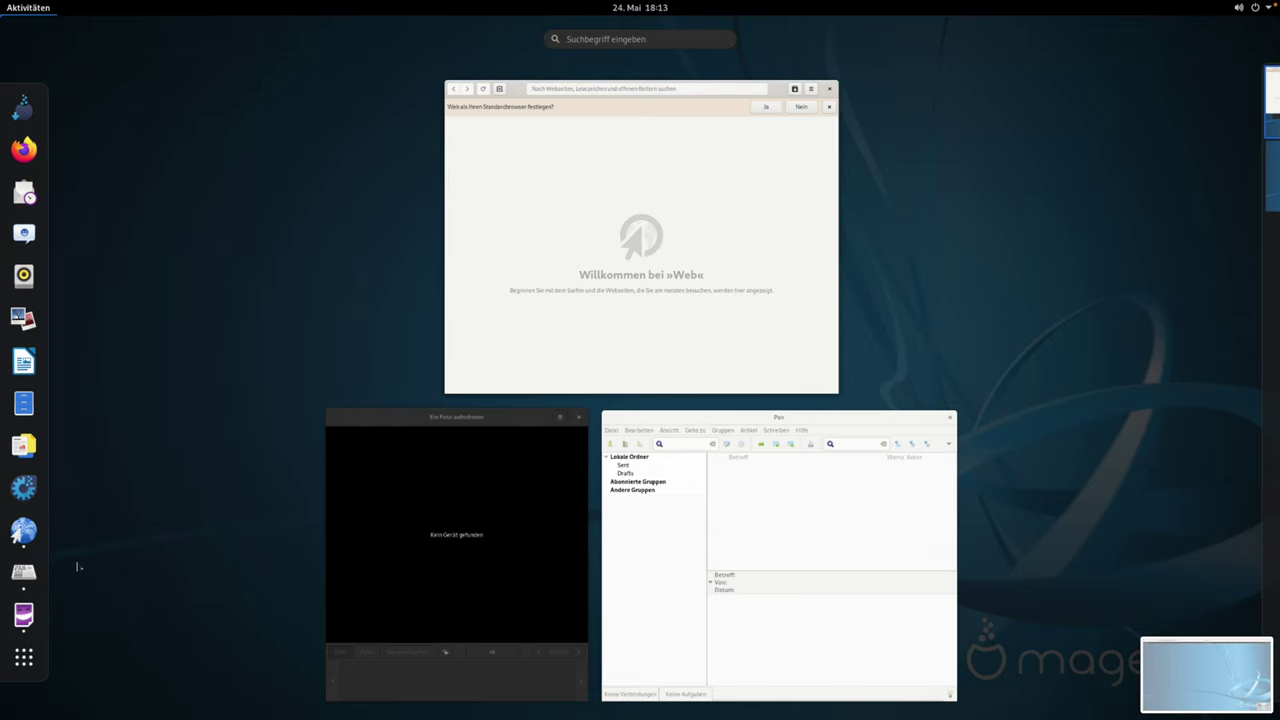
left_click(24, 657)
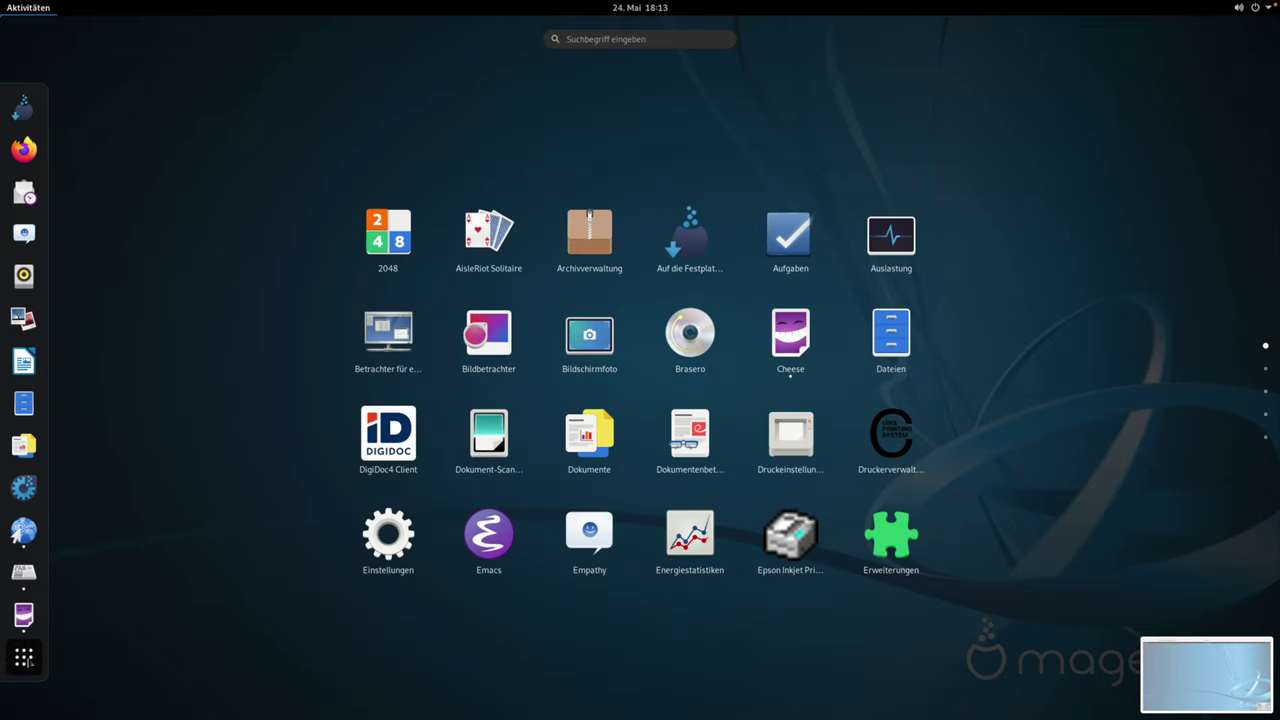
left_click(1266, 439)
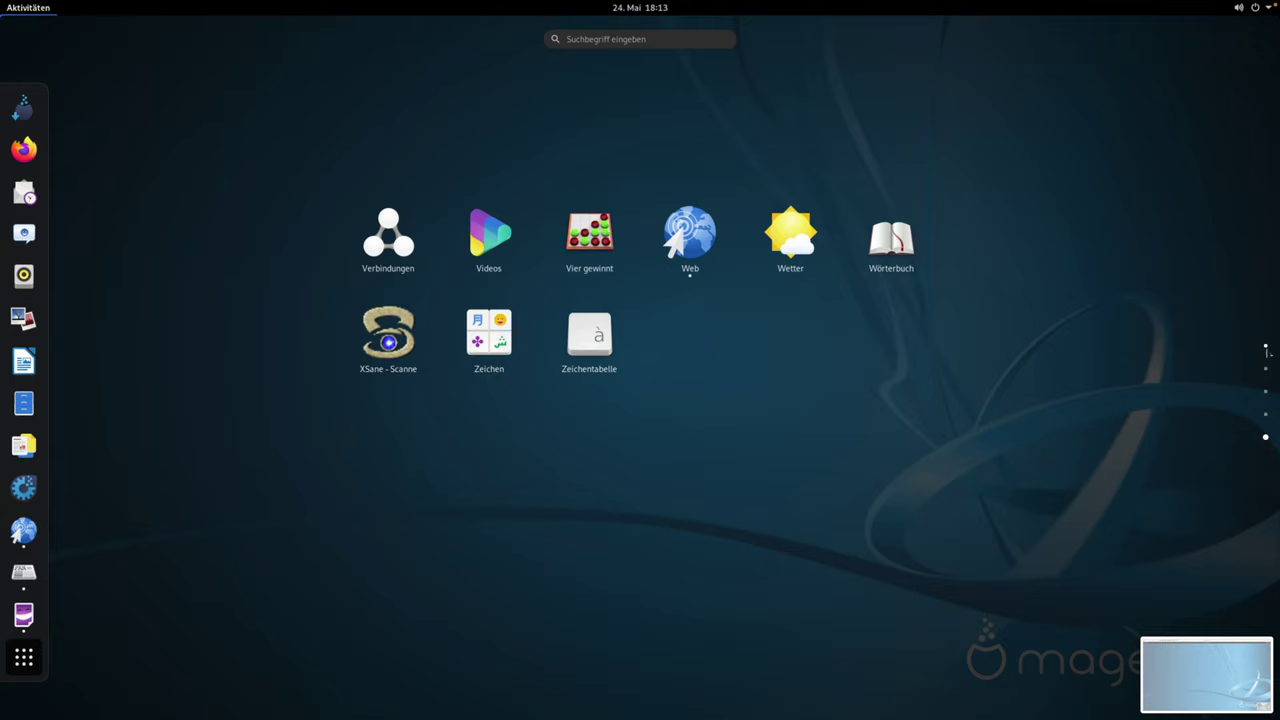
left_click(1265, 350)
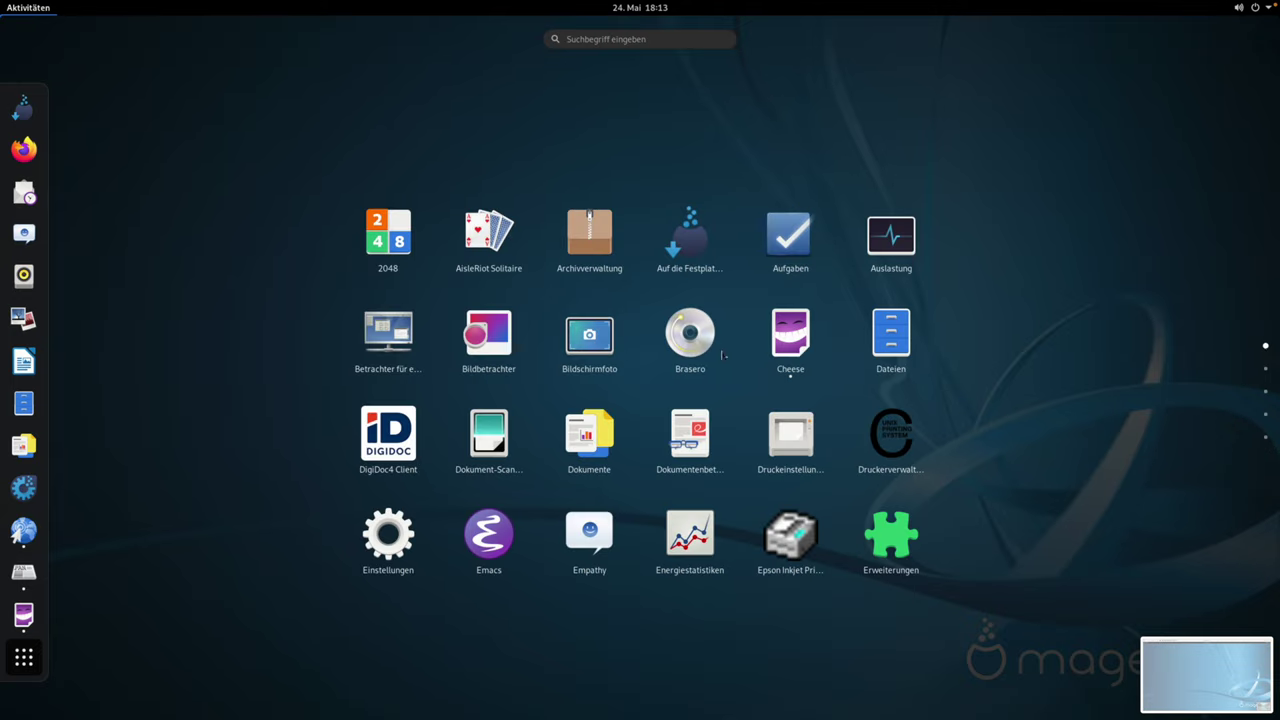
left_click(399, 531)
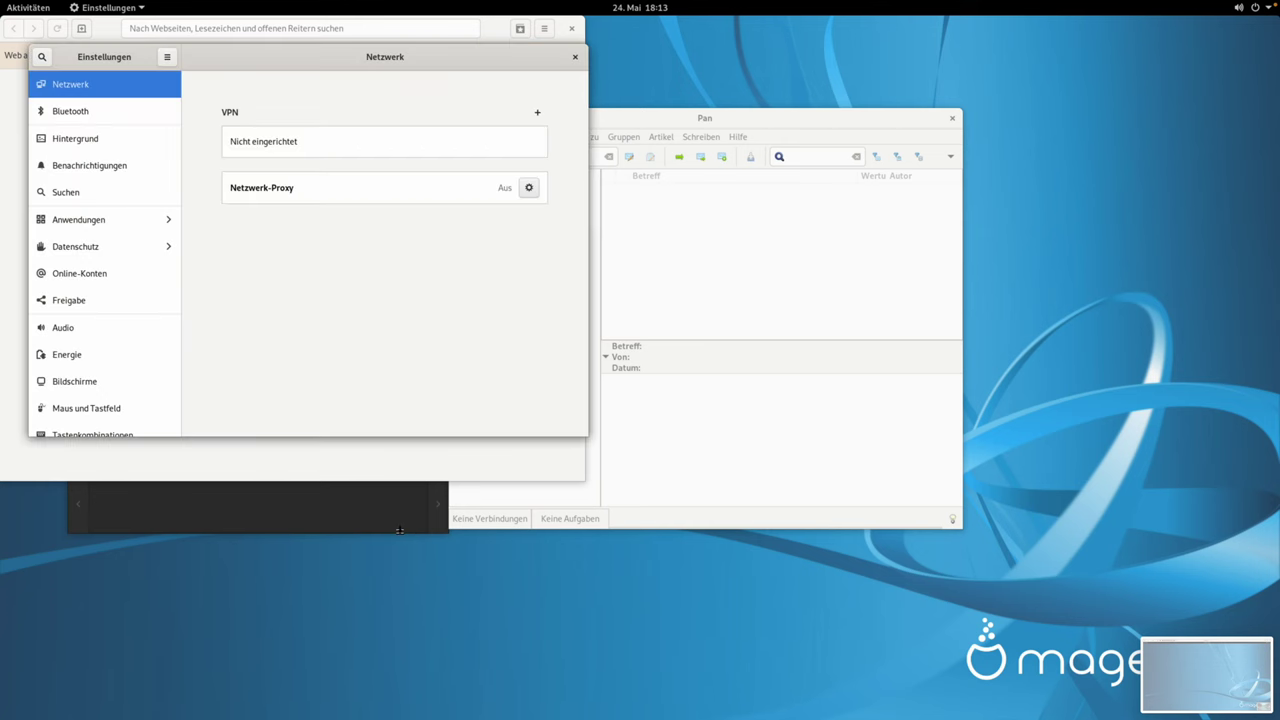
- Centre the Einstellungen window, scroll its sidebar down to Info, then show the Aktivitäten overview
left_click_drag(316, 79, 586, 197)
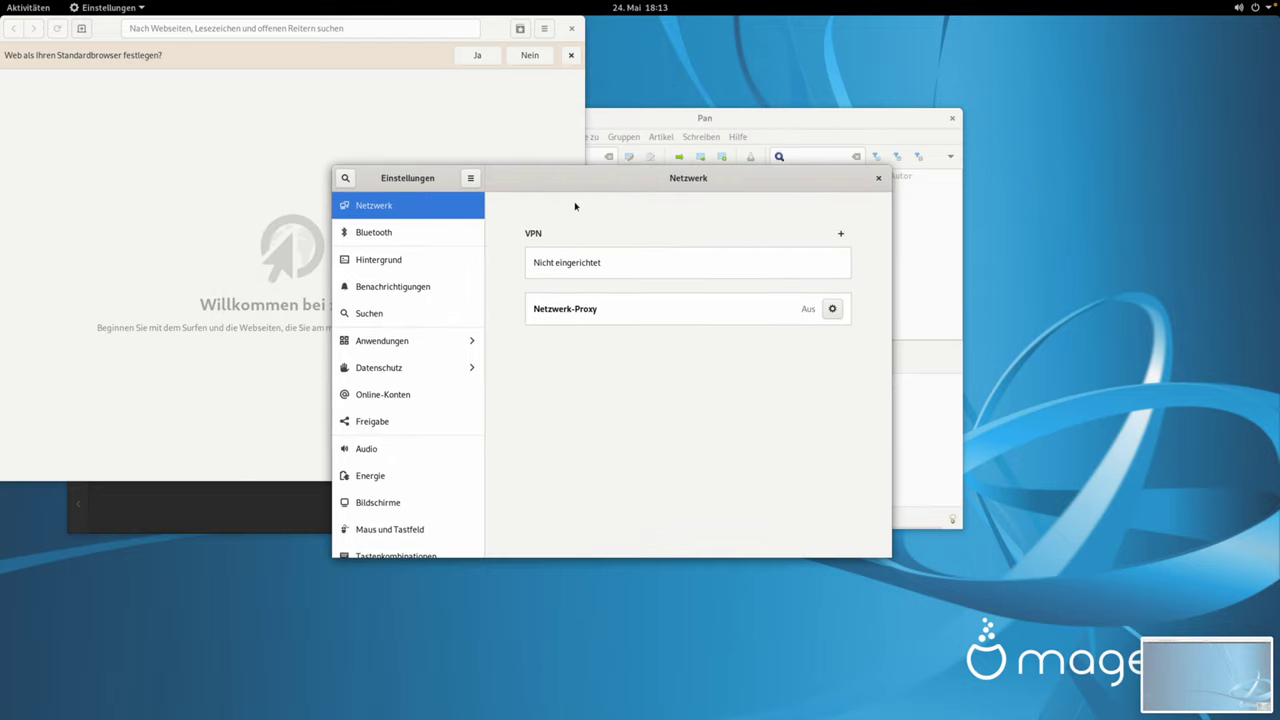
scroll(410, 376, "down", 2)
scroll(410, 376, "down", 4)
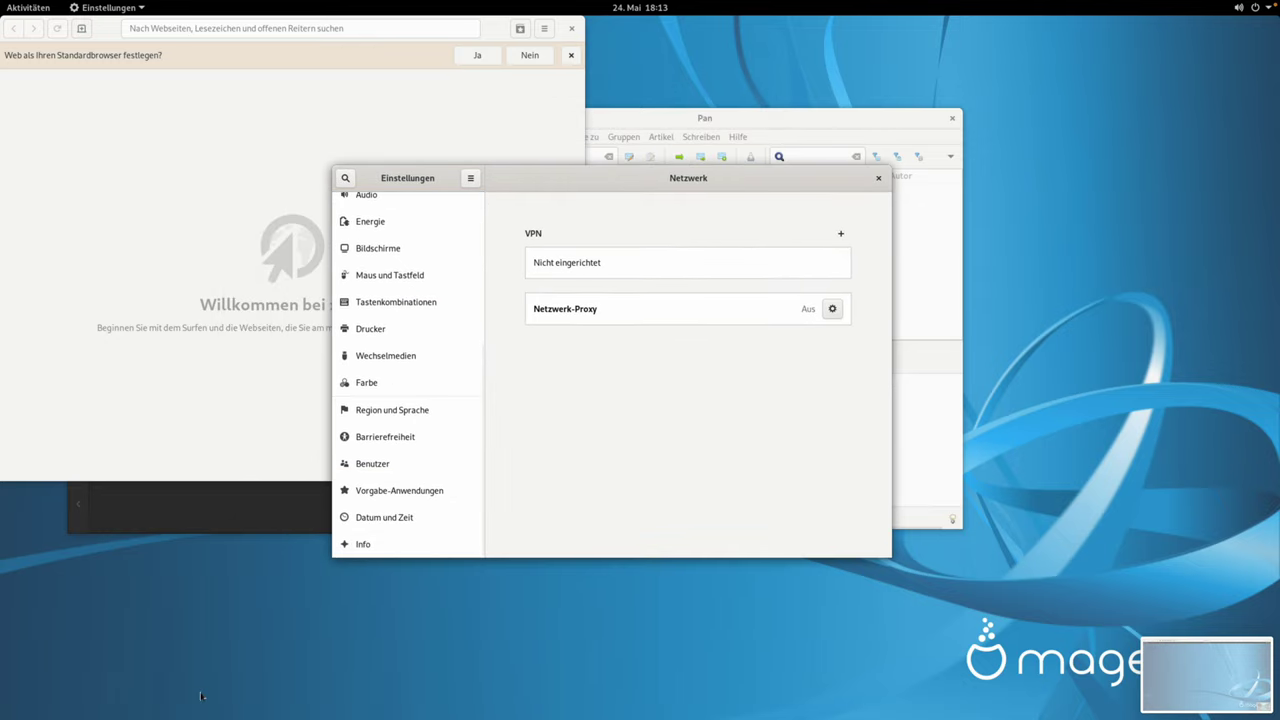
left_click(45, 12)
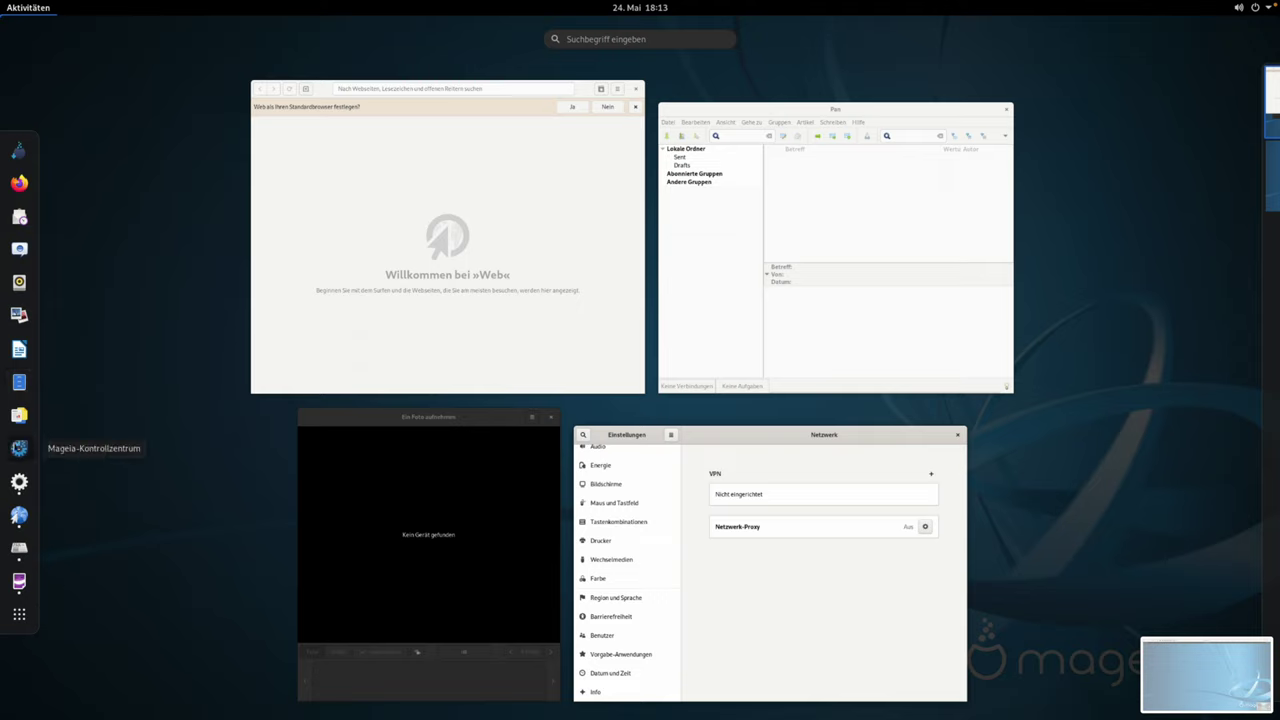
- Launch the Mageia-Kontrollzentrum from the dash, authenticating as administrator with Anmelden
left_click(19, 448)
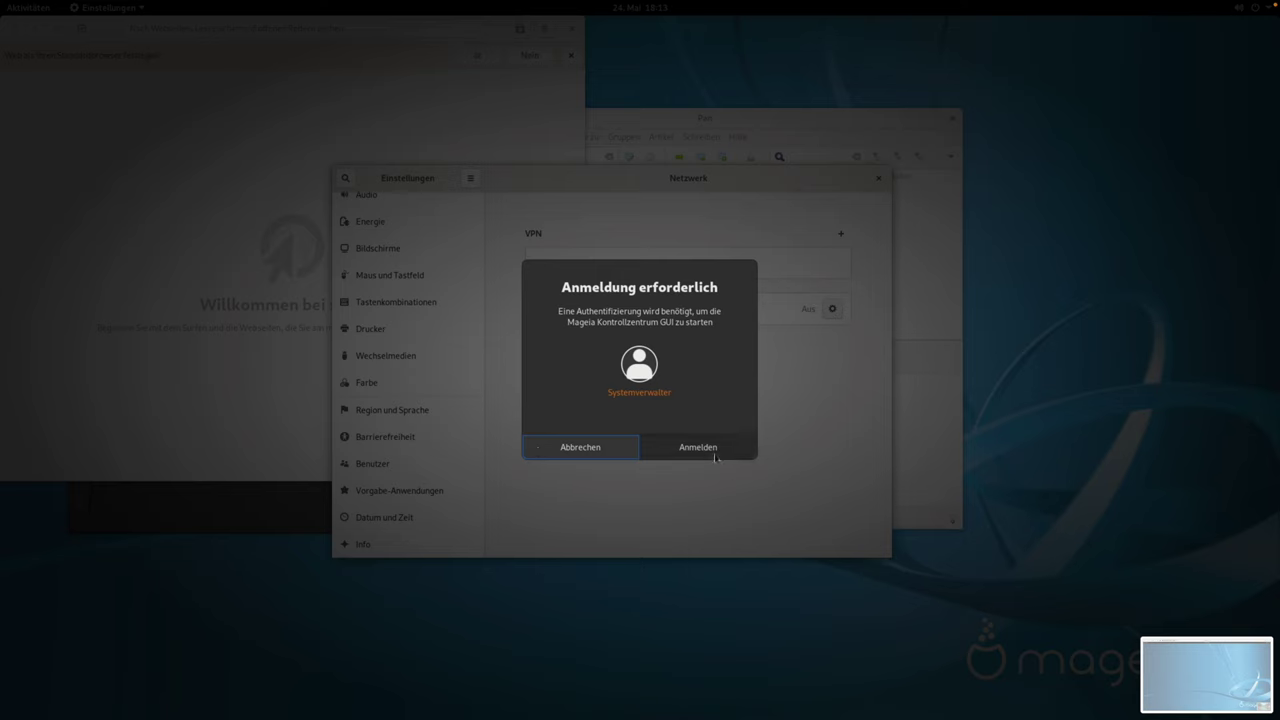
left_click(715, 451)
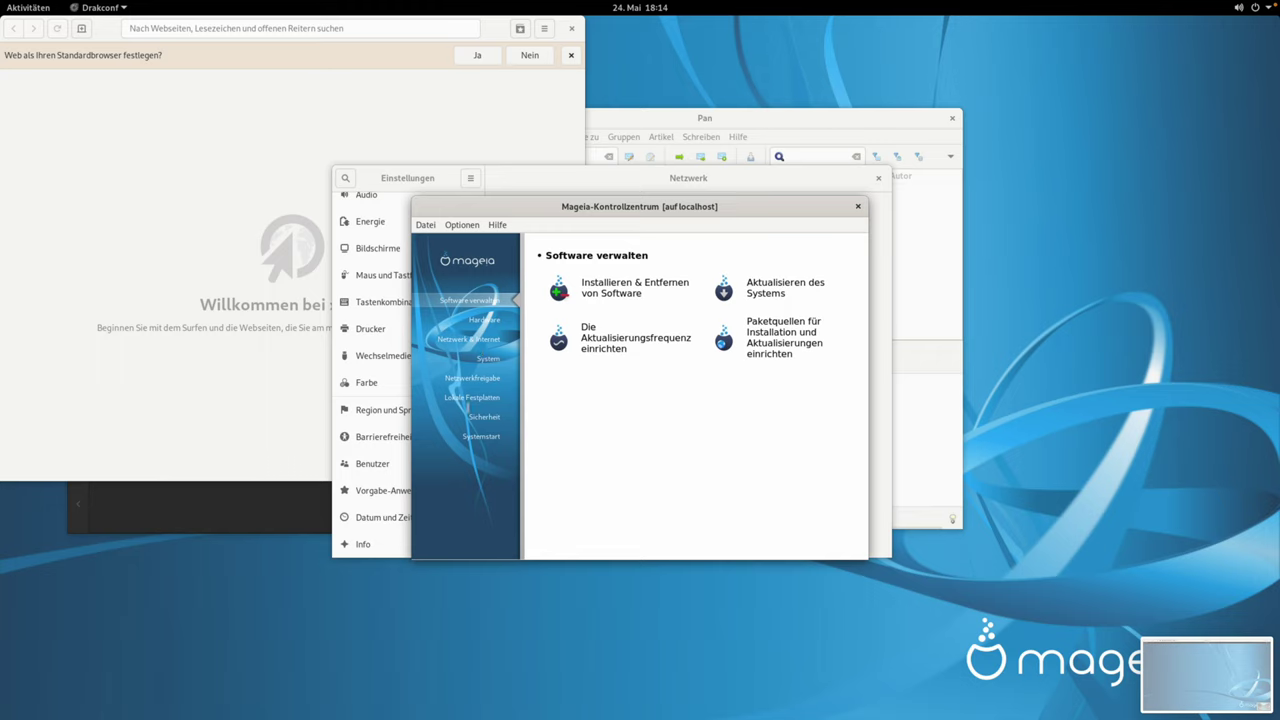
- Browse the Hardware category tools in the Mageia Control Center, scrolling through the list
left_click(477, 324)
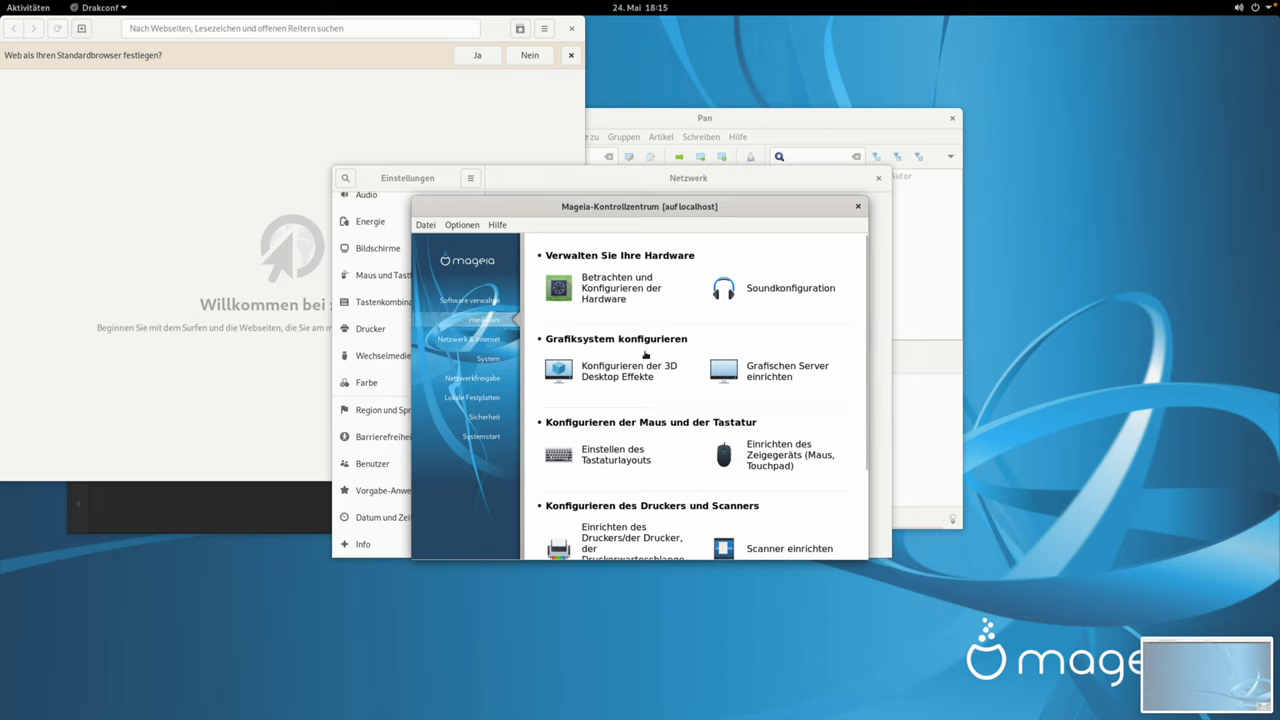
scroll(645, 354, "down", 1)
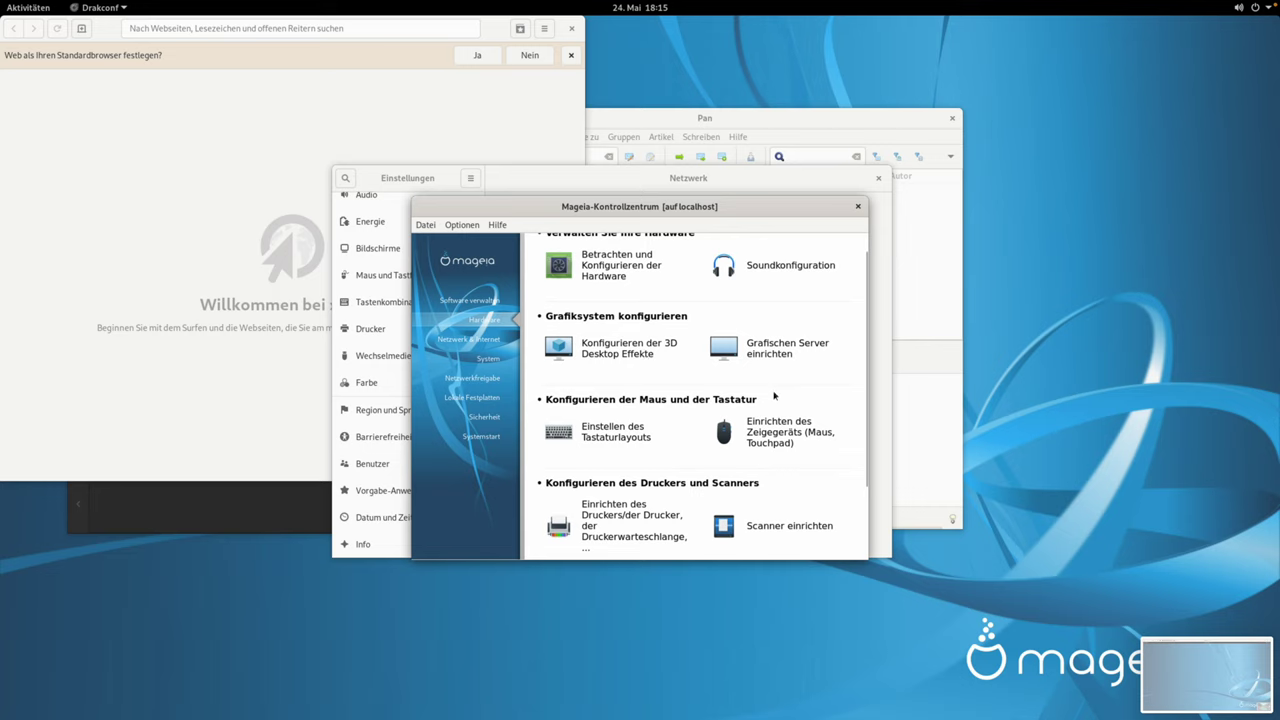
scroll(774, 396, "down", 4)
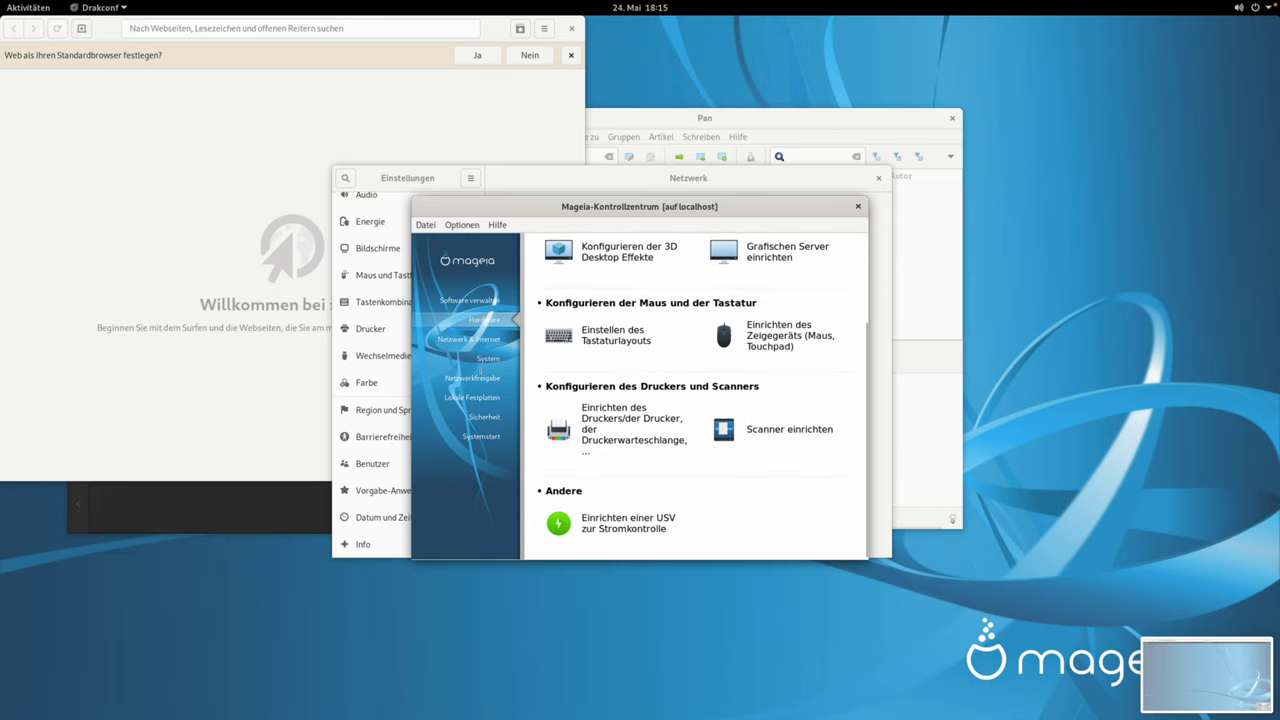
- View the System, Lokale Festplatten, Sicherheit and Systemstart categories, then close the control centre
left_click(487, 360)
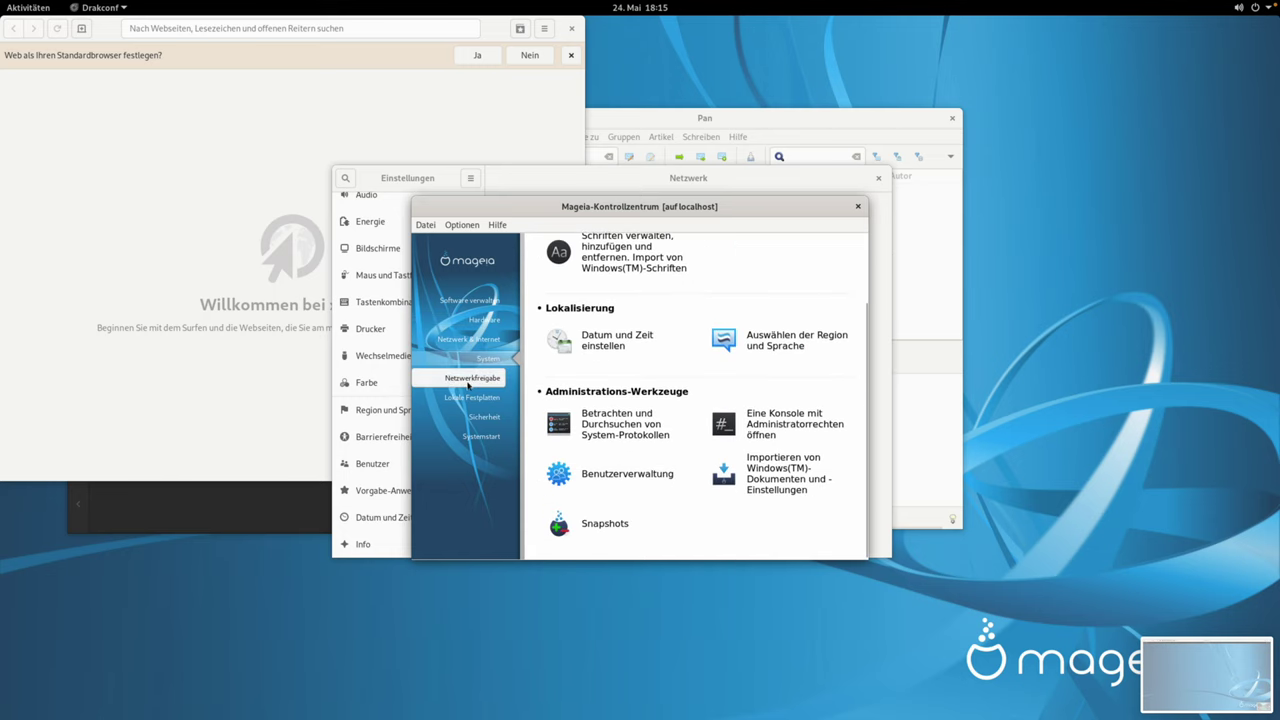
left_click(472, 398)
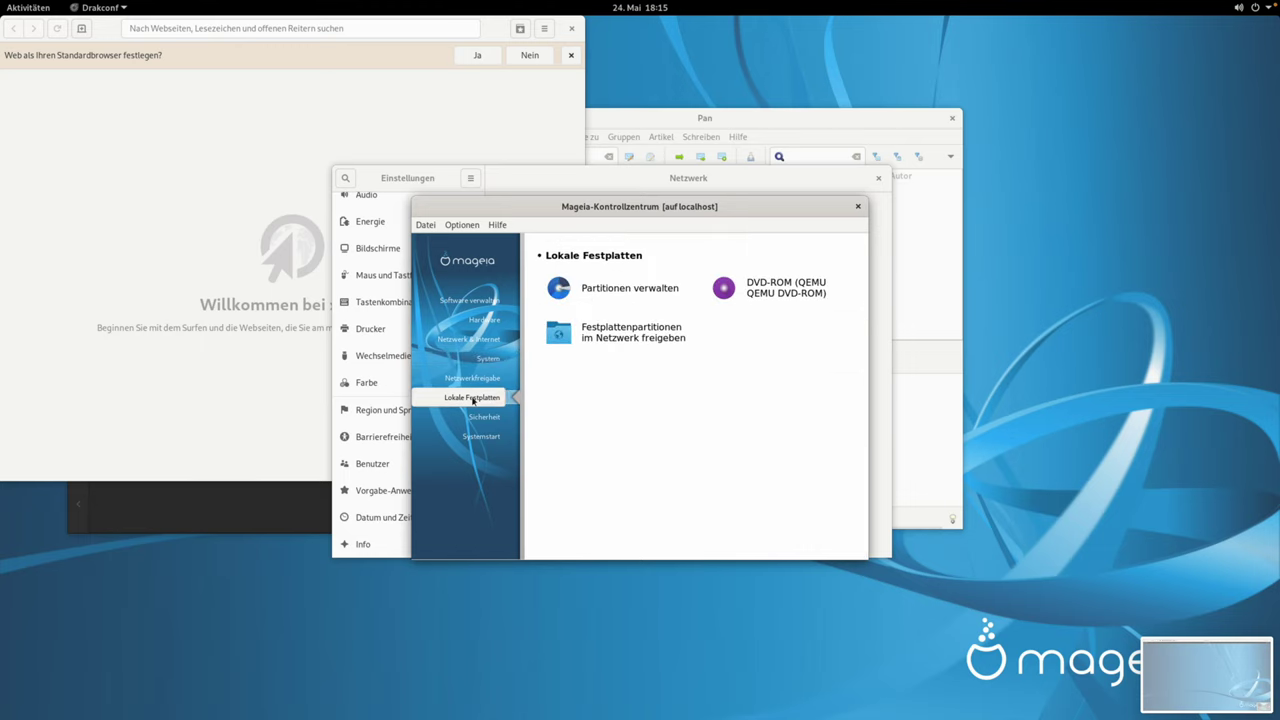
left_click(476, 418)
left_click(474, 439)
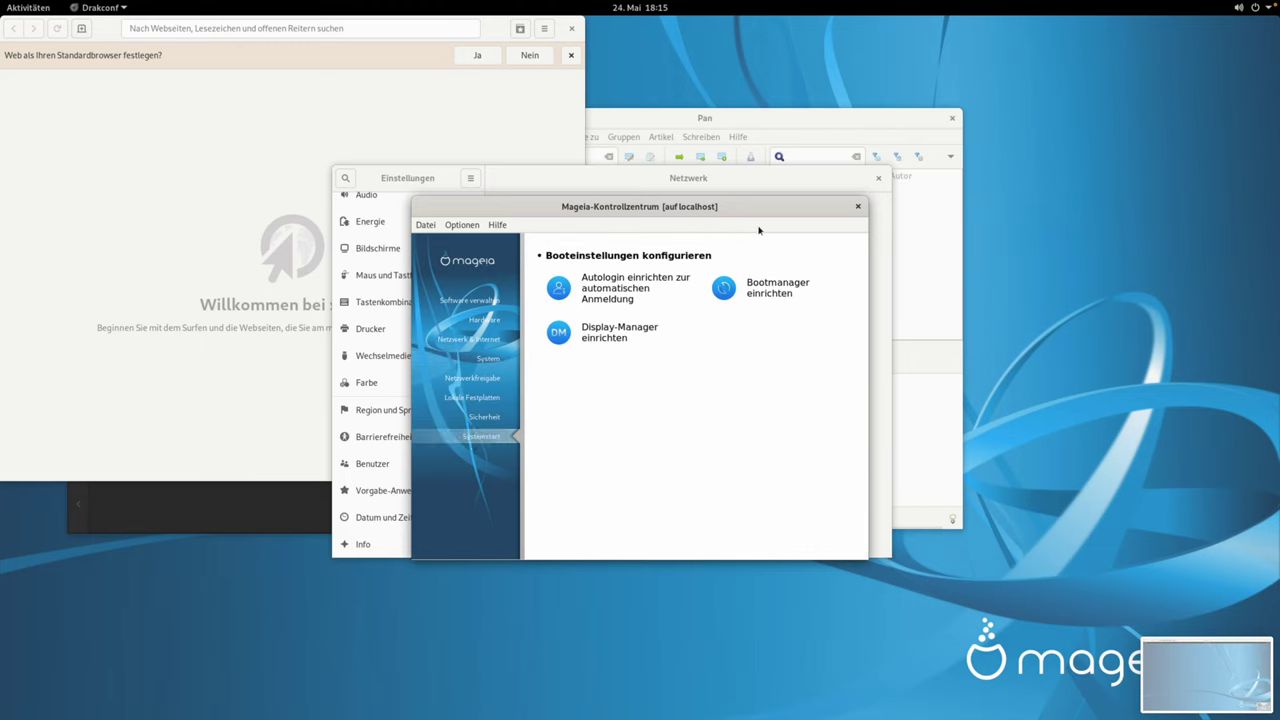
left_click(857, 206)
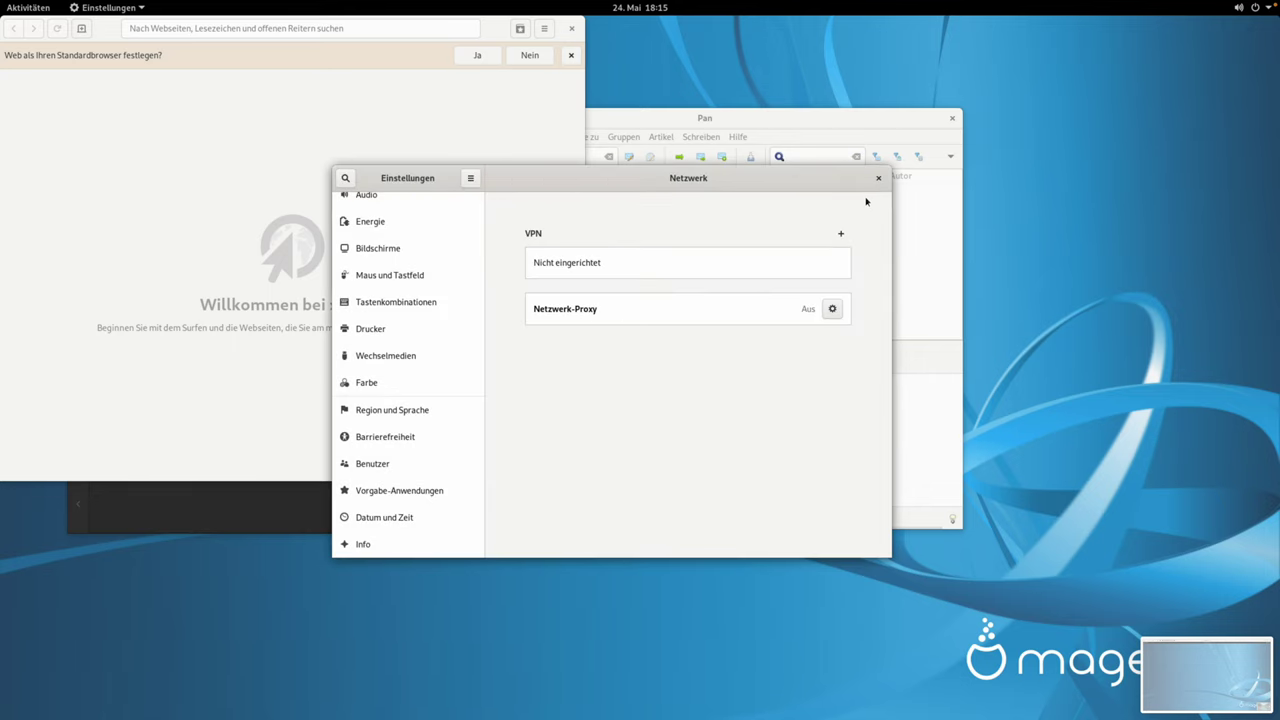